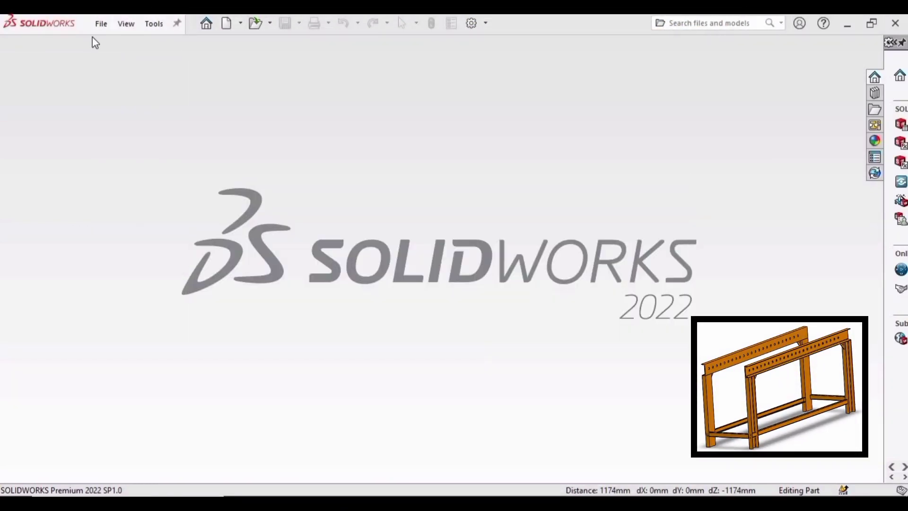
# Open the Beams part from the Roller_Conveyor folder.
pyautogui.click(101, 23)
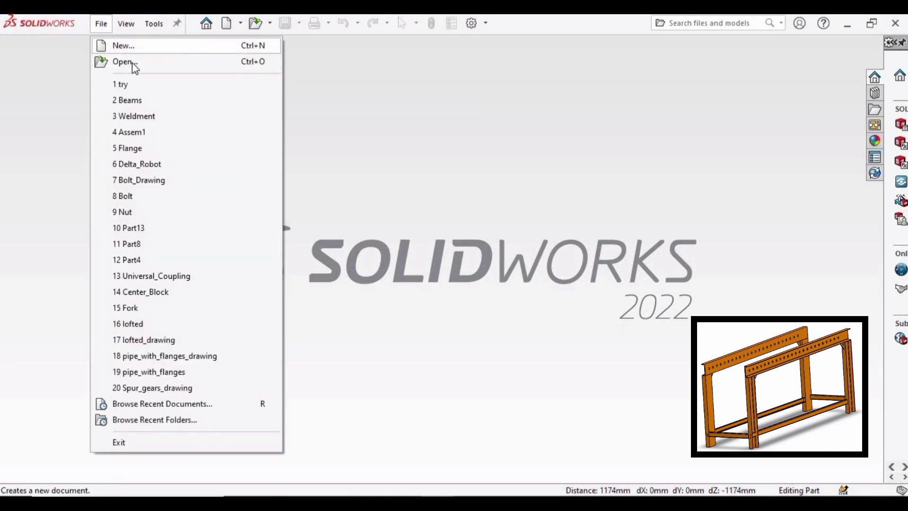
pyautogui.click(132, 62)
pyautogui.click(390, 187)
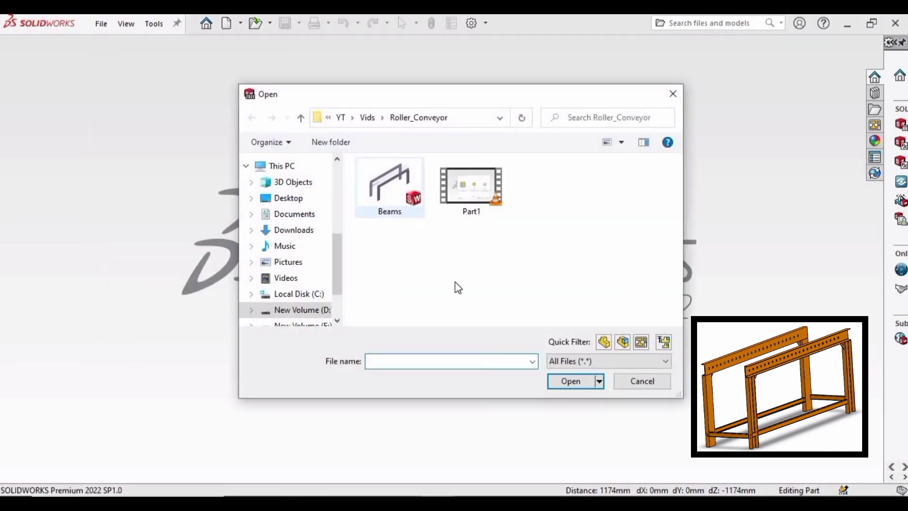
pyautogui.click(568, 386)
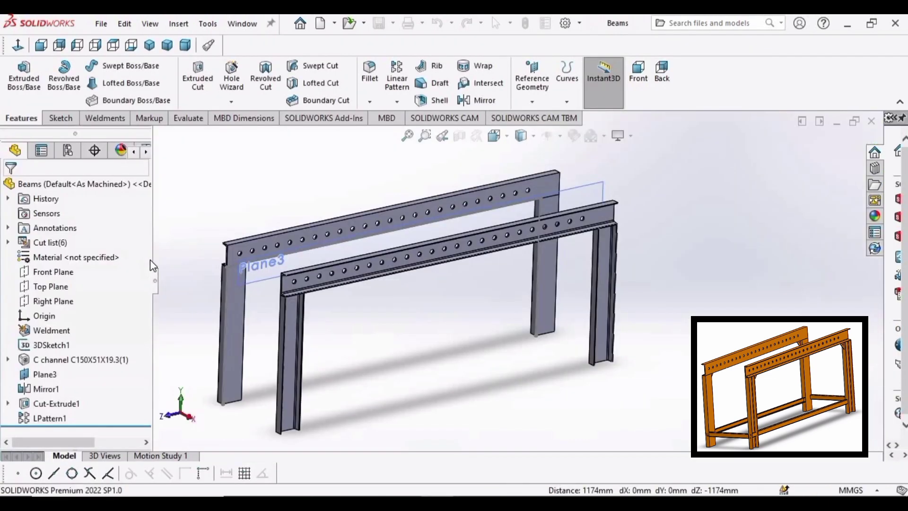
# Edit the frame's 3D sketch and draw a line joining the two vertical leg lines, starting about 185 mm above the left leg's lower end.
pyautogui.click(60, 346)
pyautogui.click(68, 311)
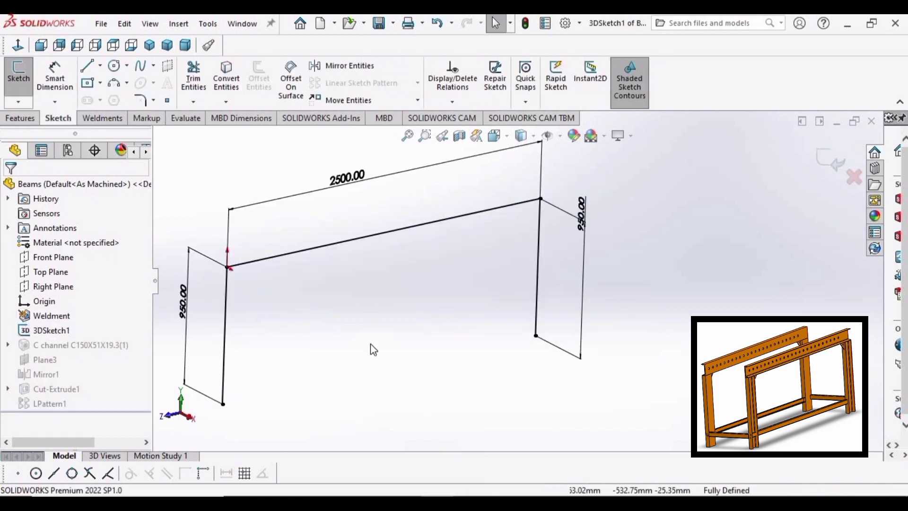
pyautogui.click(85, 68)
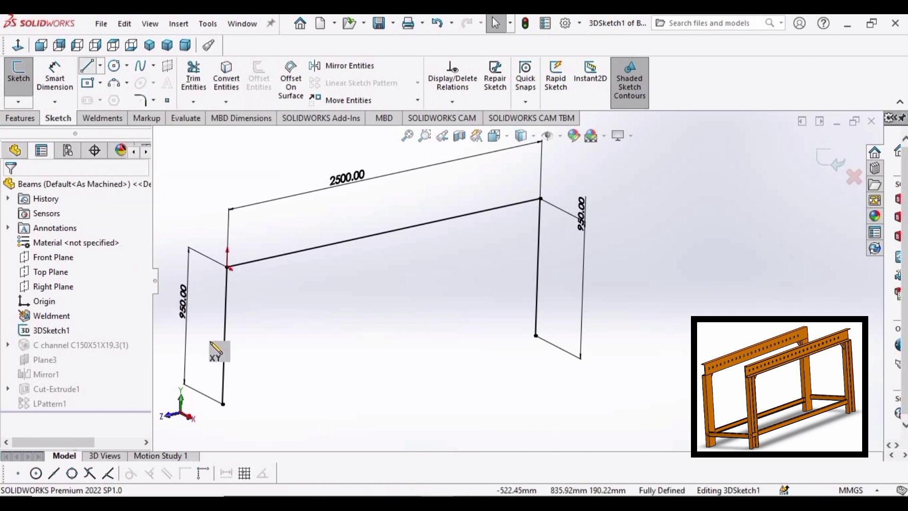
pyautogui.click(223, 378)
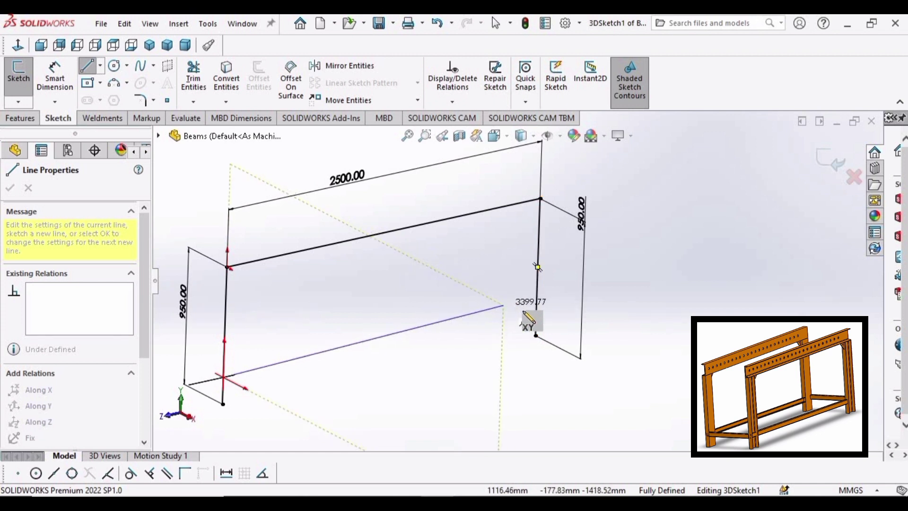
pyautogui.click(537, 310)
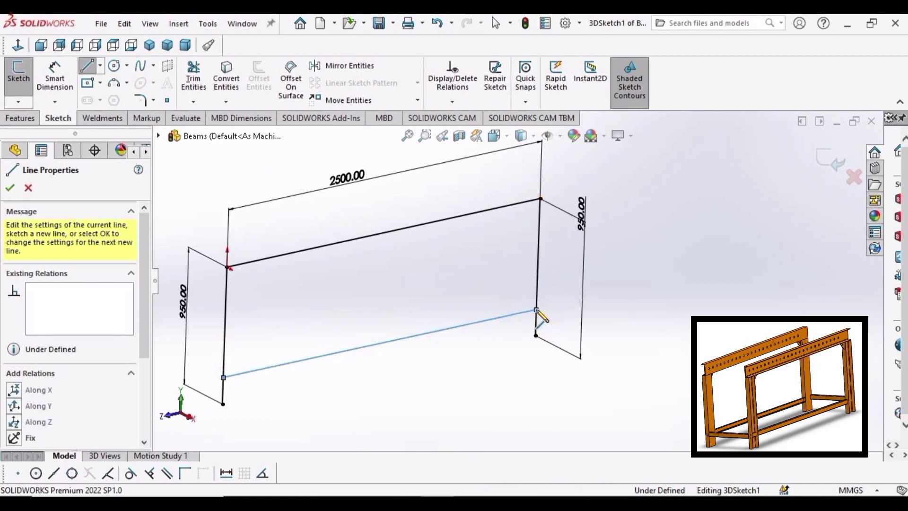
pyautogui.press('Escape')
pyautogui.press('Escape')
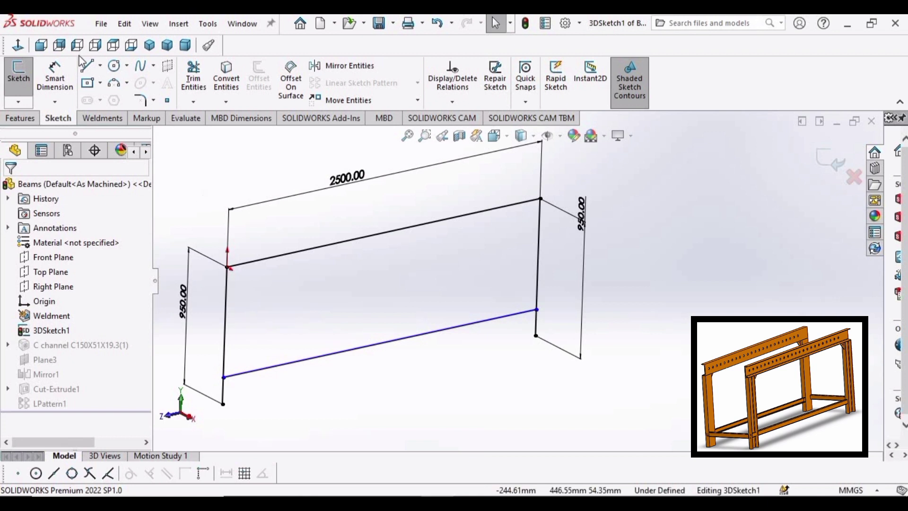
# Dimension the new line's left endpoint 200 mm above the leg's lower end and exit the 3D sketch.
pyautogui.click(55, 76)
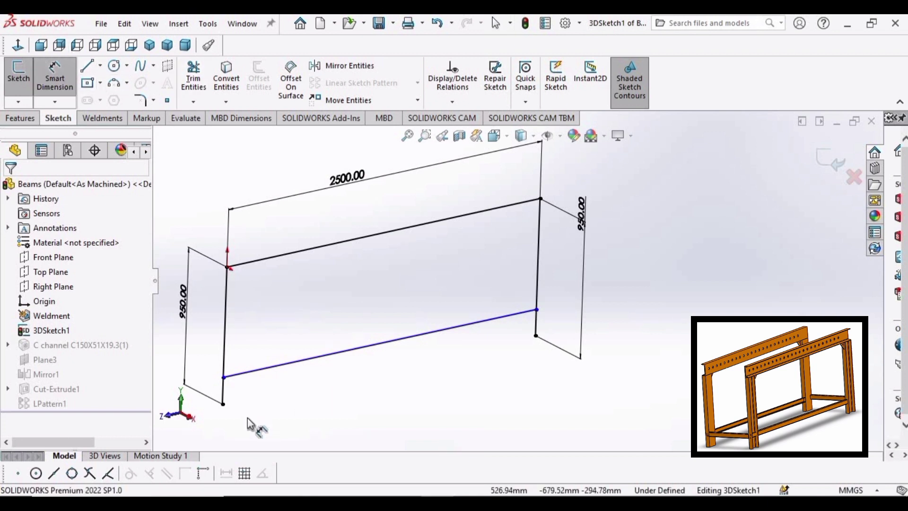
pyautogui.click(223, 405)
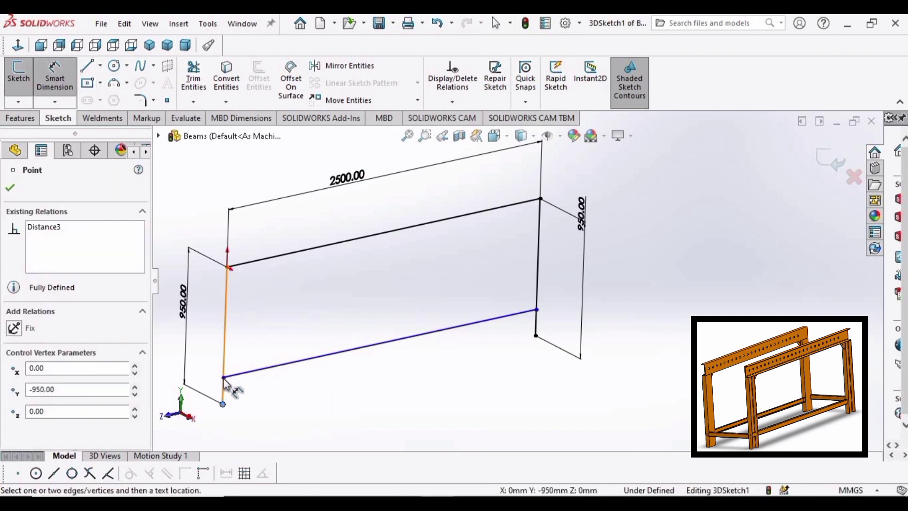
pyautogui.click(223, 377)
pyautogui.click(202, 376)
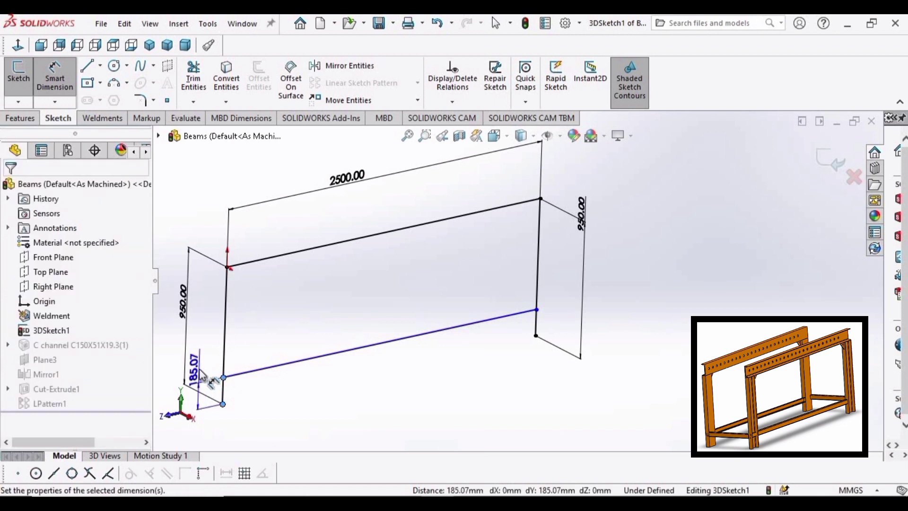
pyautogui.write('200')
pyautogui.press('Return')
pyautogui.press('Escape')
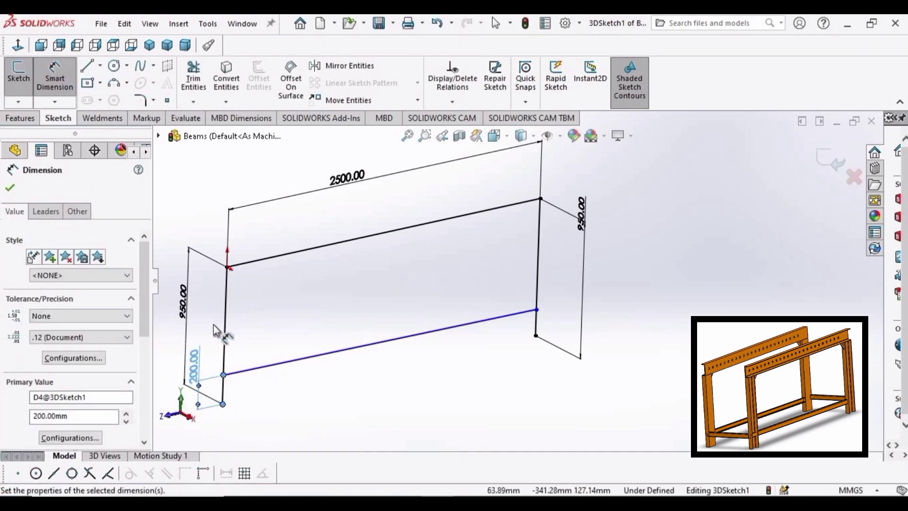
pyautogui.click(214, 324)
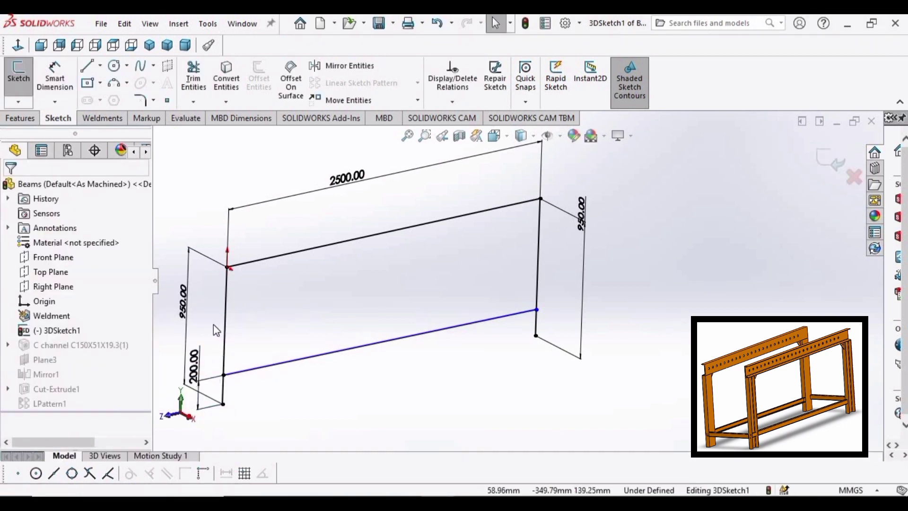
pyautogui.click(829, 161)
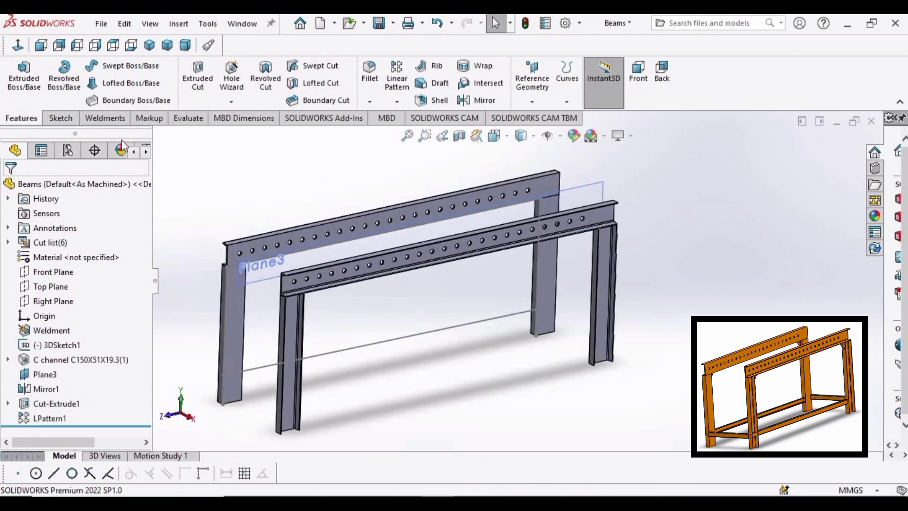
# Set up a structural member along the new lower line using the iso rectangular tube profile, size 60 x 40 x 3.2.
pyautogui.click(67, 117)
pyautogui.click(110, 118)
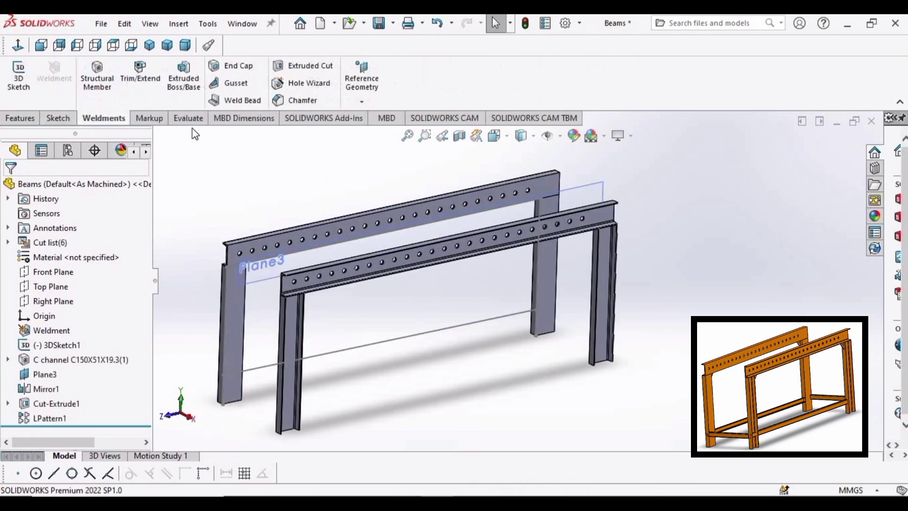
pyautogui.click(105, 90)
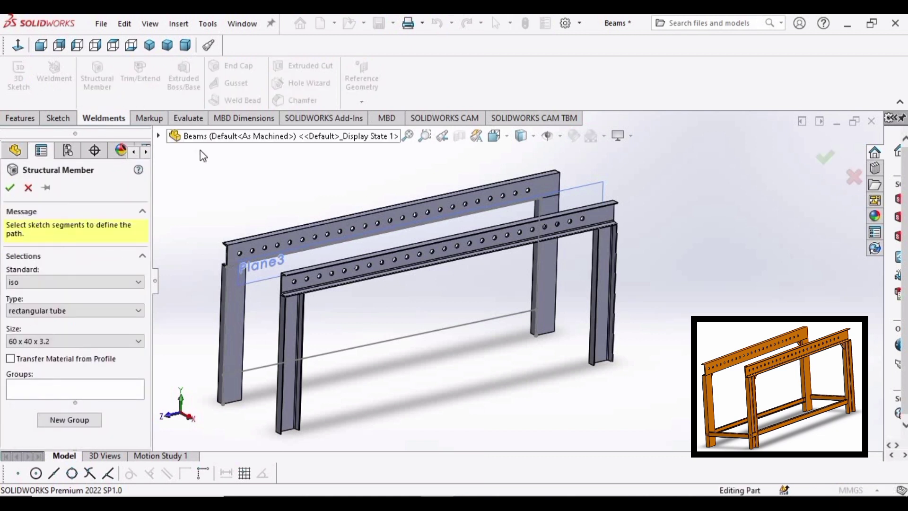
pyautogui.click(92, 285)
pyautogui.click(183, 198)
pyautogui.click(117, 313)
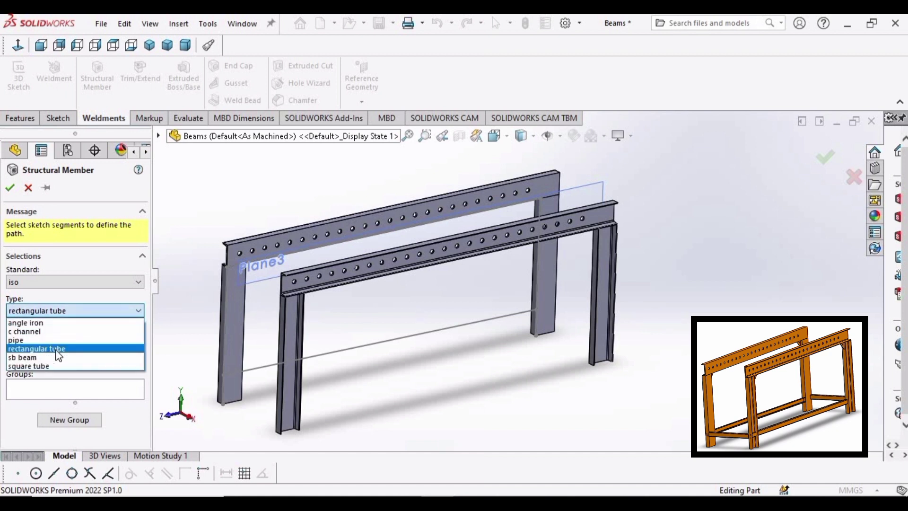
pyautogui.click(175, 215)
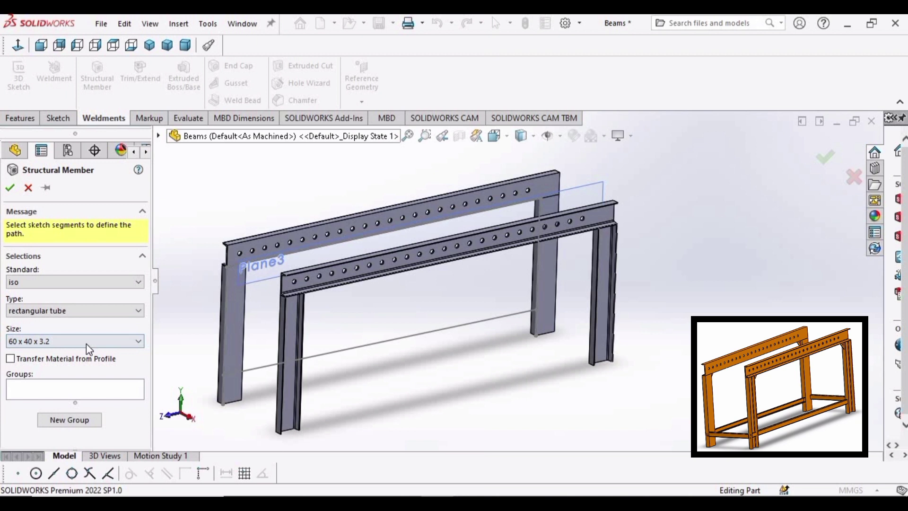
pyautogui.click(71, 395)
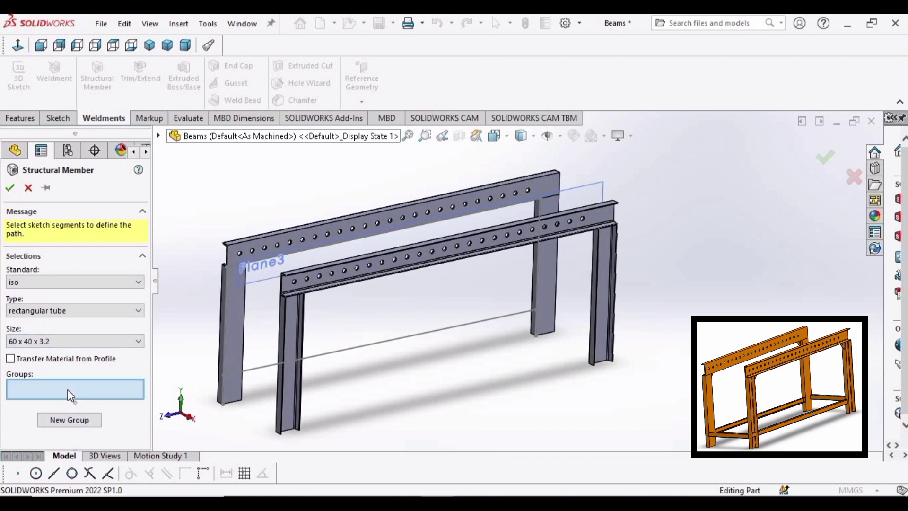
pyautogui.click(372, 344)
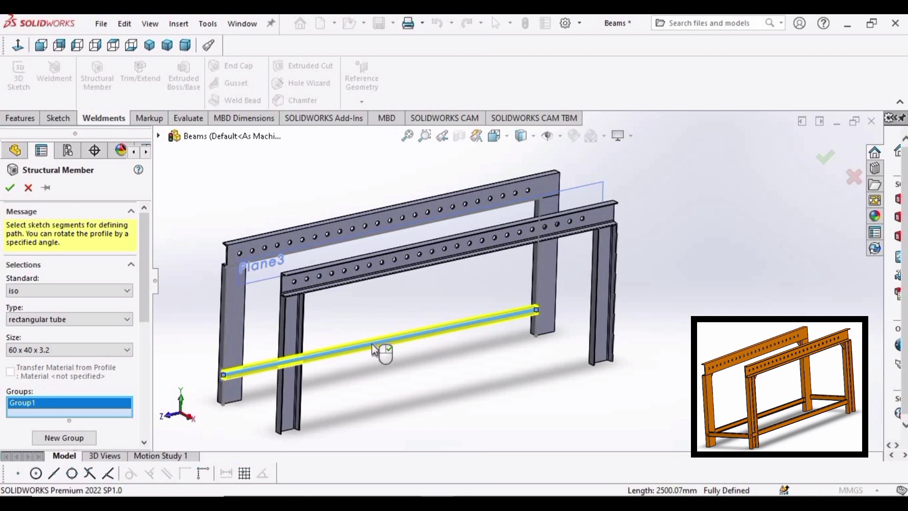
# Relocate the tube profile so its upper-right corner point lies on the sketch line.
pyautogui.scroll(-3, 374, 351)
pyautogui.scroll(-4, 257, 339)
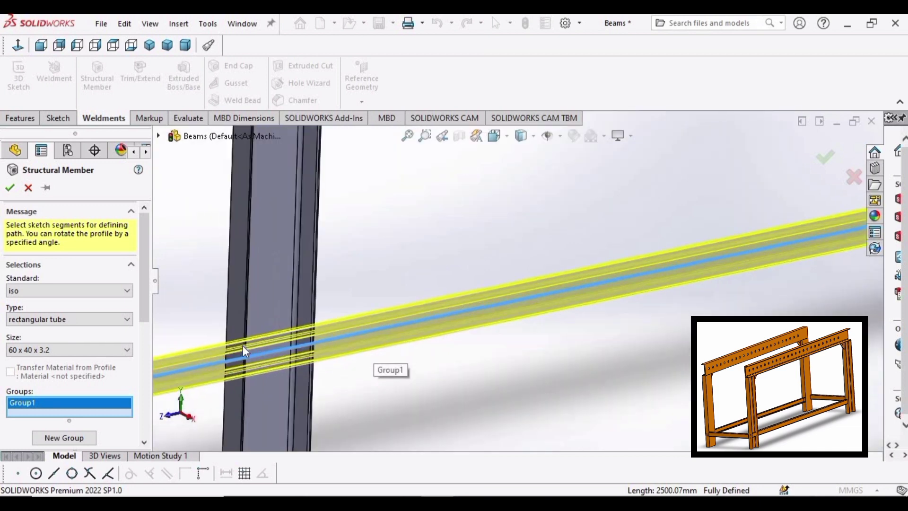
pyautogui.moveTo(243, 345); pyautogui.dragTo(120, 432, button='middle')
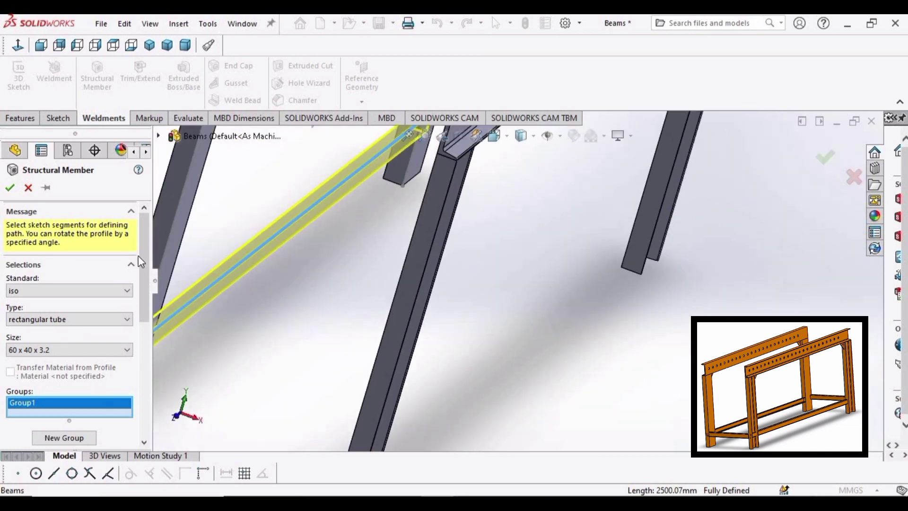
pyautogui.moveTo(146, 311); pyautogui.dragTo(147, 424)
pyautogui.click(70, 434)
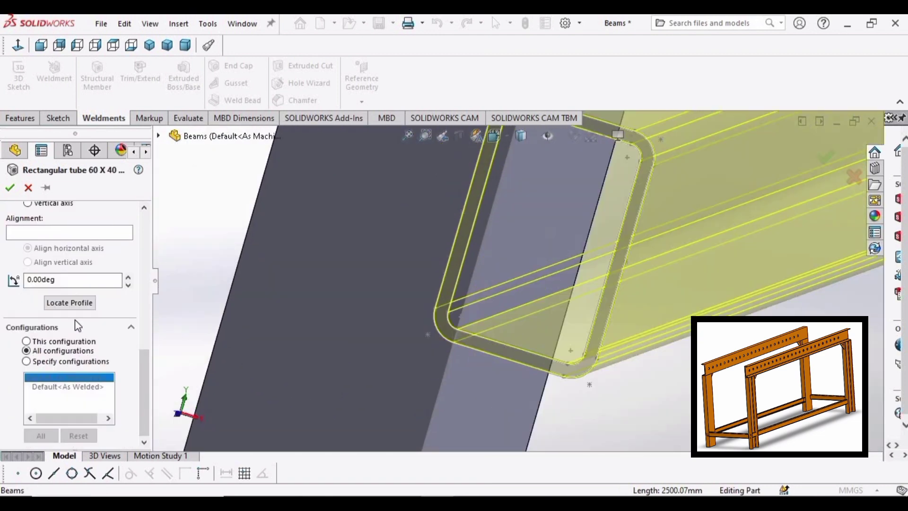
pyautogui.click(84, 307)
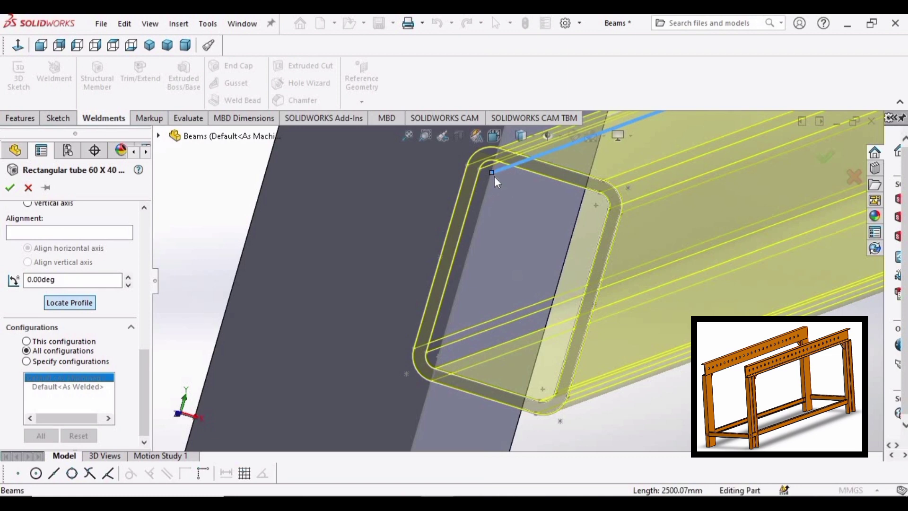
pyautogui.click(595, 205)
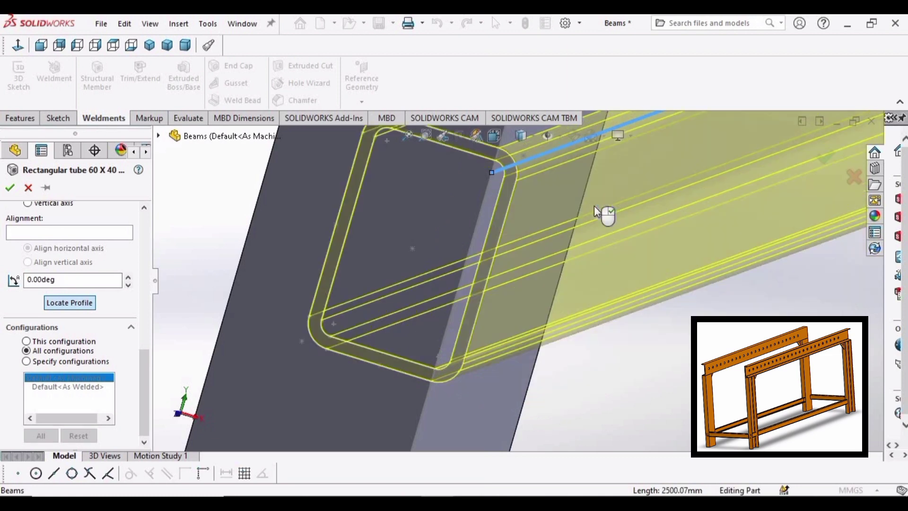
pyautogui.moveTo(427, 248)
pyautogui.mouseDown(button='middle')
pyautogui.moveTo(458, 252)
pyautogui.moveTo(432, 264)
pyautogui.mouseUp(button='middle')
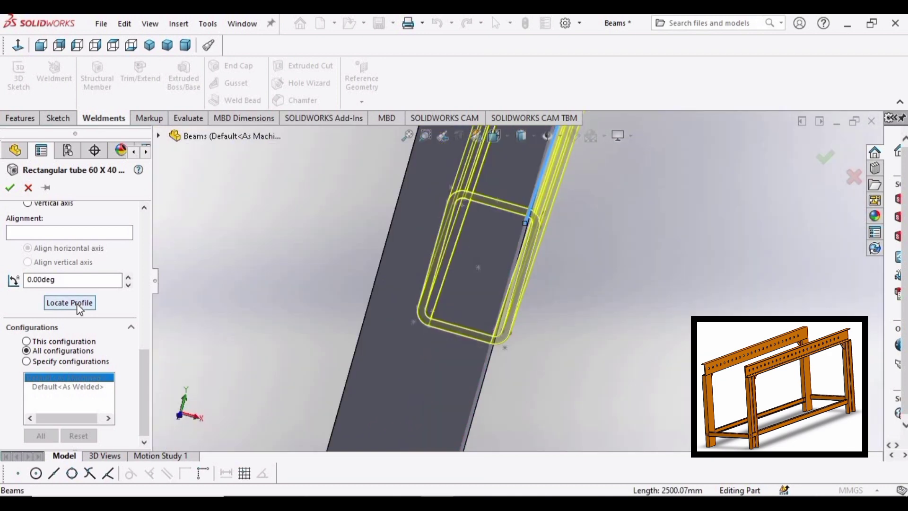
# Try the profile's upper-left corner as pierce point, return to the upper-right one, and accept the structural member.
pyautogui.click(78, 306)
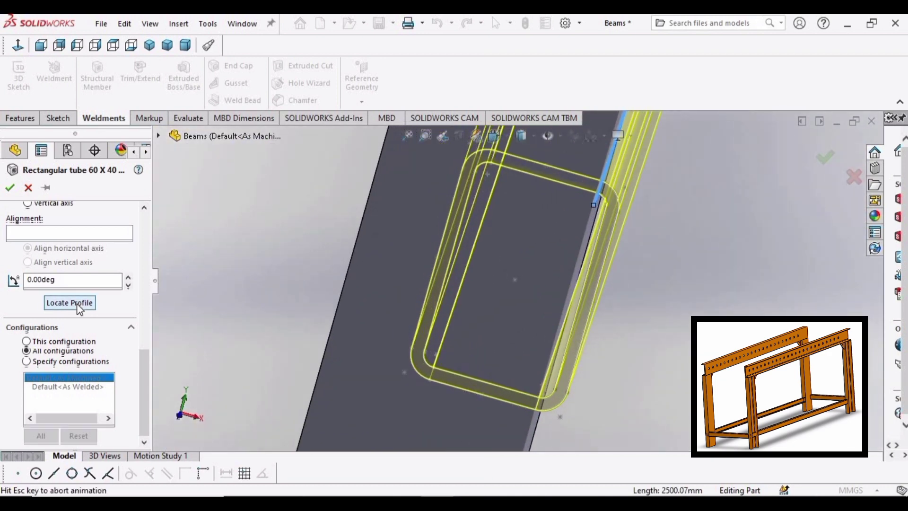
pyautogui.click(477, 173)
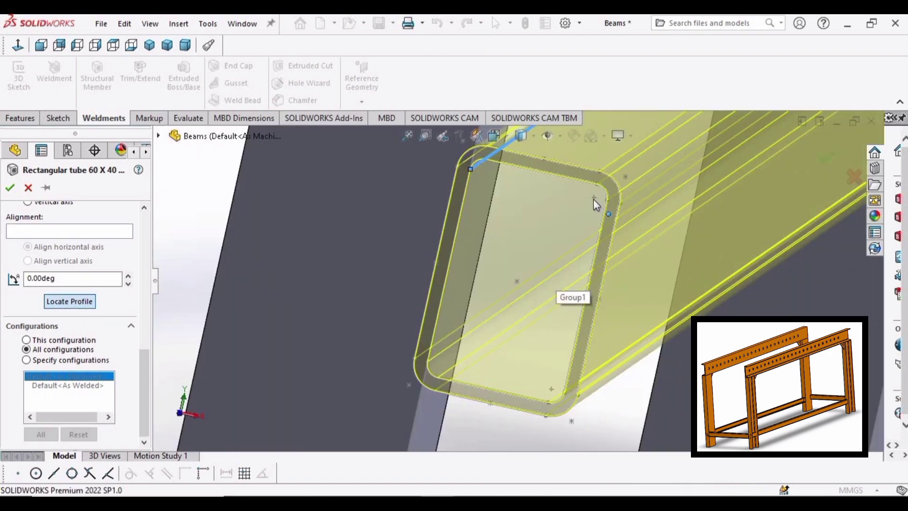
pyautogui.click(592, 198)
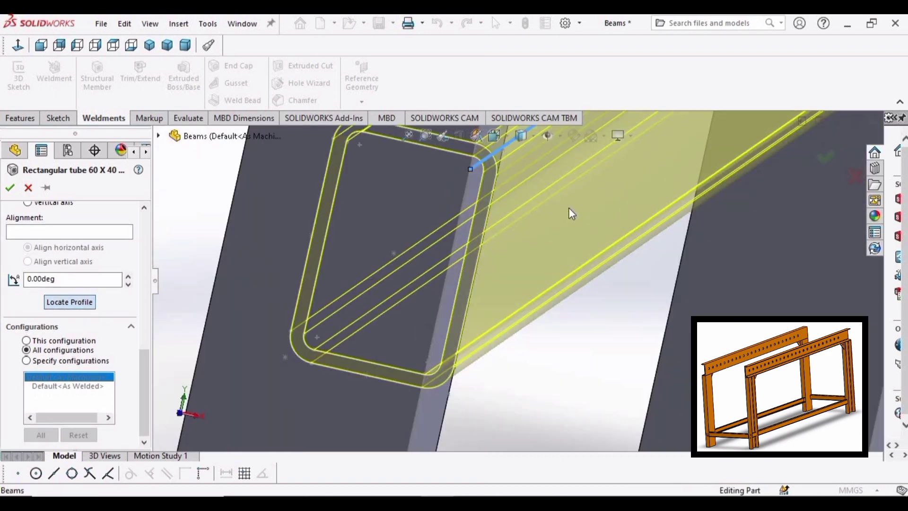
pyautogui.click(9, 187)
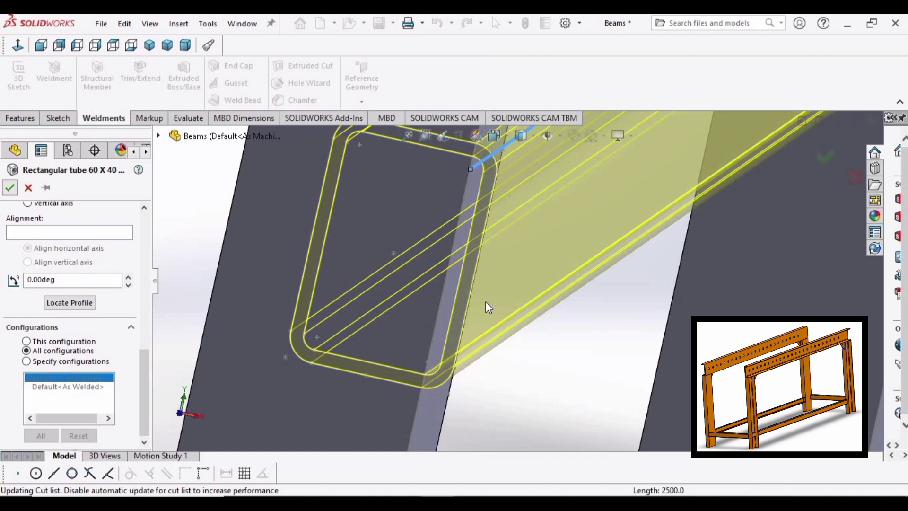
# Trim both ends of the lower rectangular tube to the matching side faces of the two rear legs, allowing extension.
pyautogui.scroll(3, 490, 302)
pyautogui.scroll(1, 509, 307)
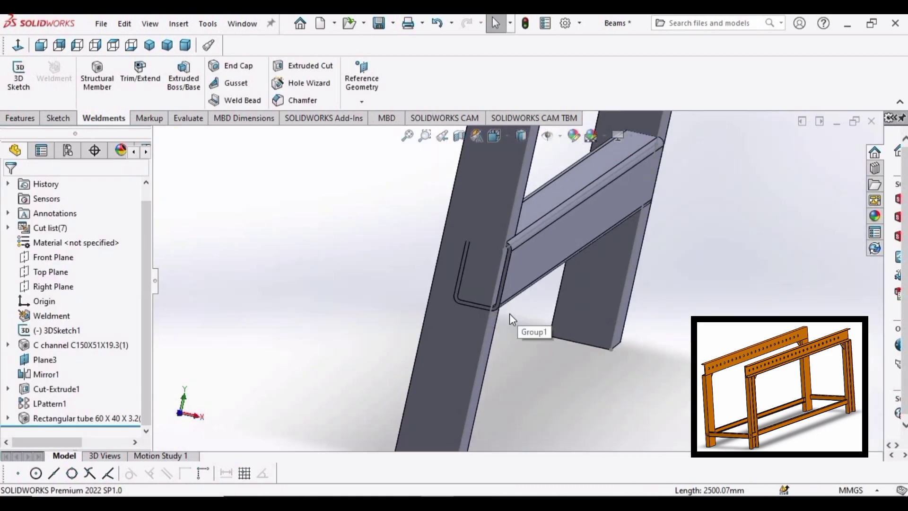
pyautogui.scroll(3, 511, 311)
pyautogui.moveTo(516, 314); pyautogui.dragTo(544, 316, button='middle')
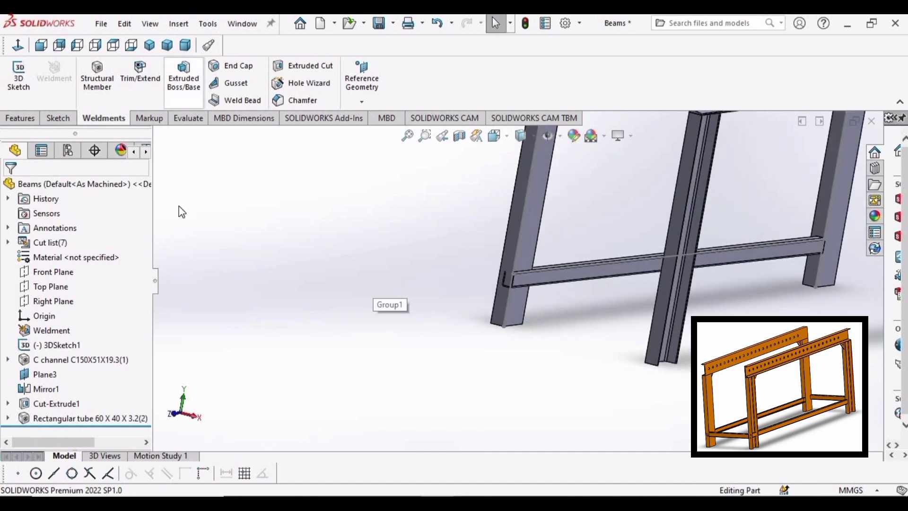
pyautogui.click(141, 73)
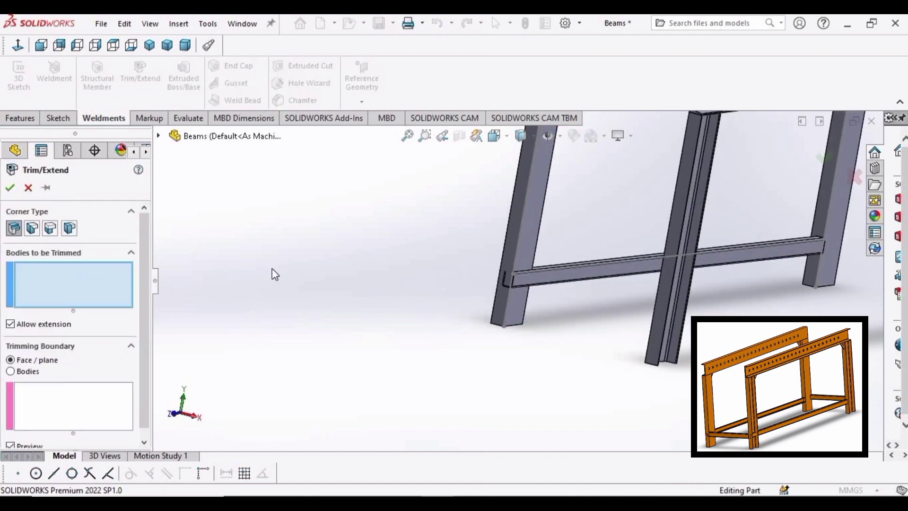
pyautogui.click(578, 267)
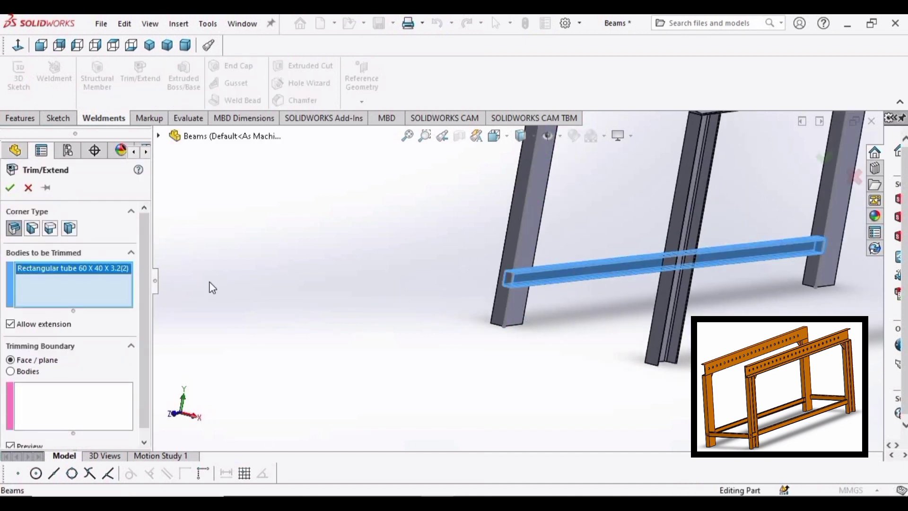
pyautogui.click(75, 402)
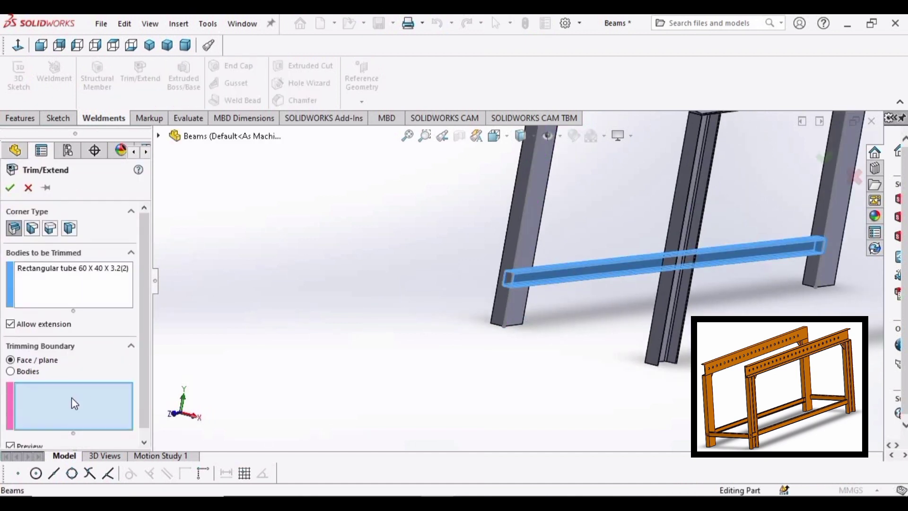
pyautogui.click(541, 224)
pyautogui.click(835, 221)
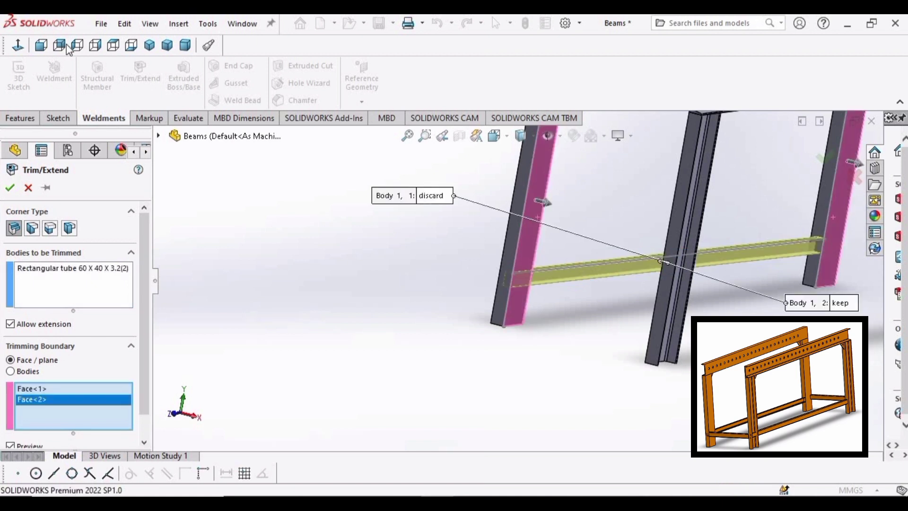
pyautogui.click(12, 185)
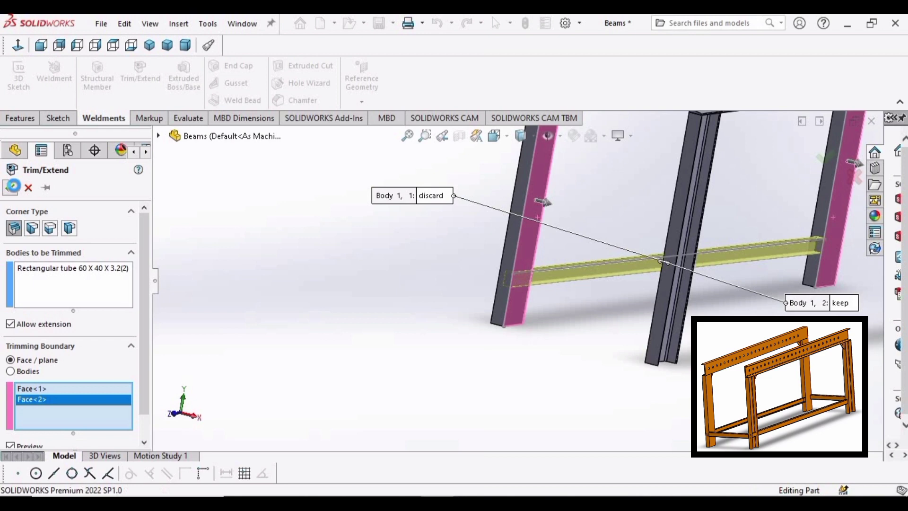
# Edit the frame's 3D sketch and draw a line about 828 mm long along X from the lower line's left endpoint toward the front leg.
pyautogui.scroll(3, 489, 274)
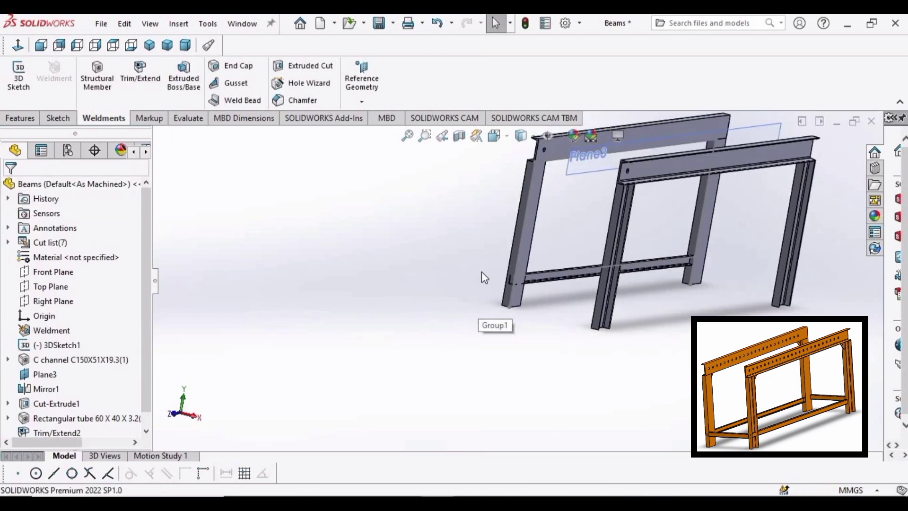
pyautogui.moveTo(479, 272); pyautogui.dragTo(556, 283, button='middle')
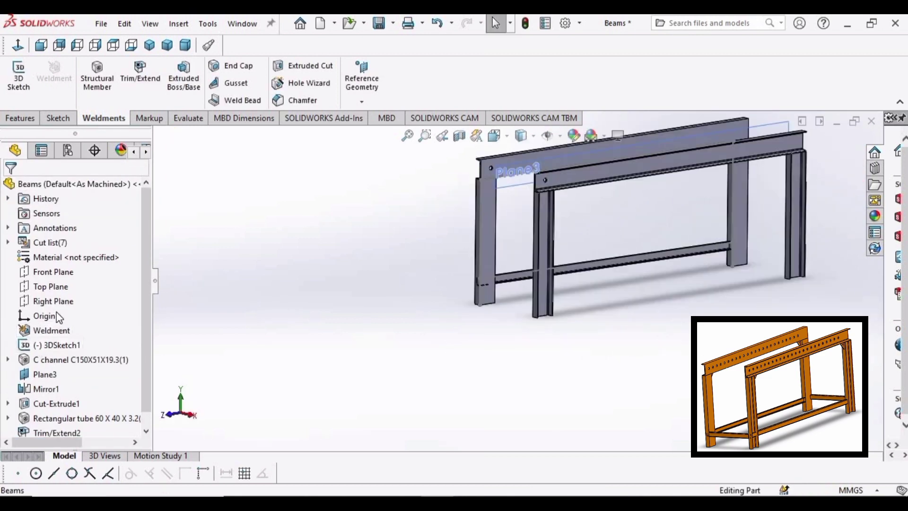
pyautogui.click(57, 344)
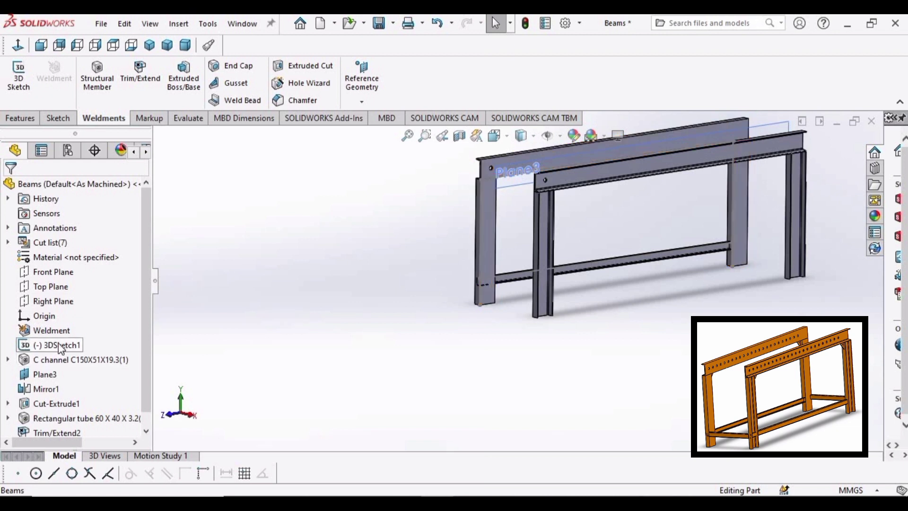
pyautogui.click(70, 304)
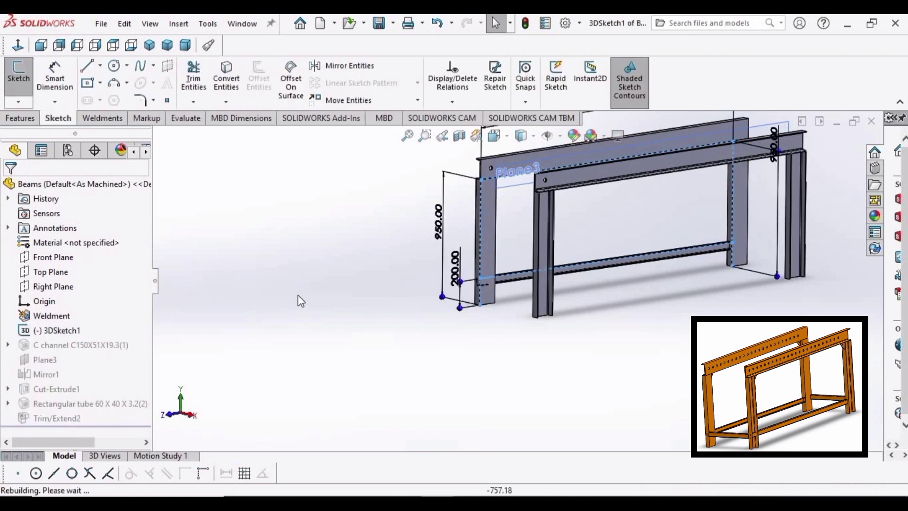
pyautogui.click(87, 67)
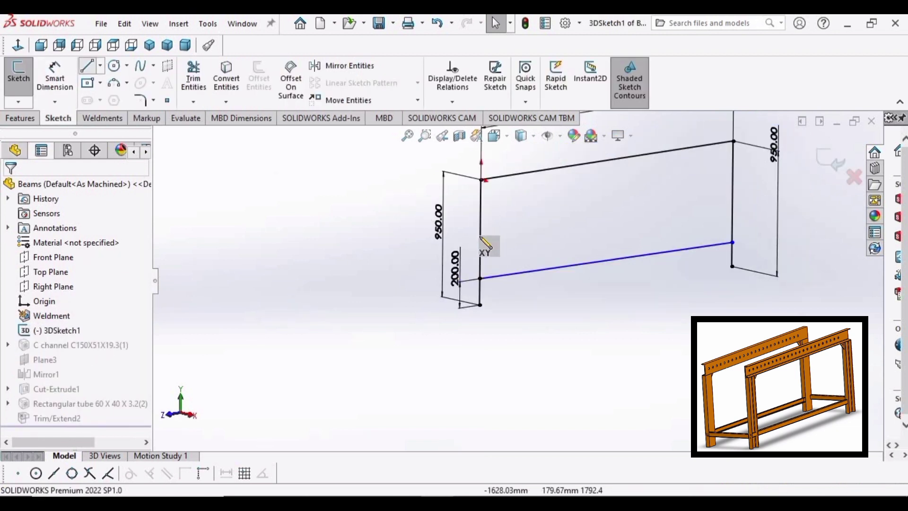
pyautogui.click(481, 279)
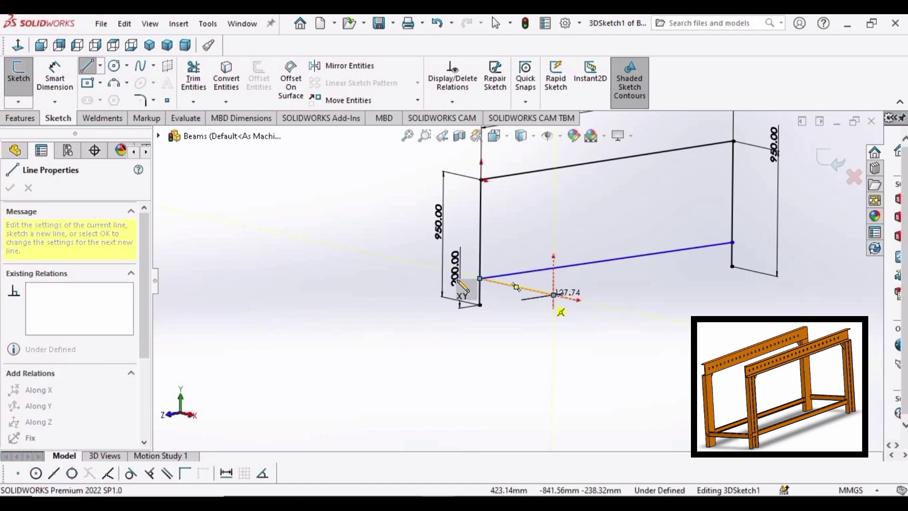
# Dimension the new cross line's length to 600 mm and finish the 3D sketch edit.
pyautogui.click(64, 83)
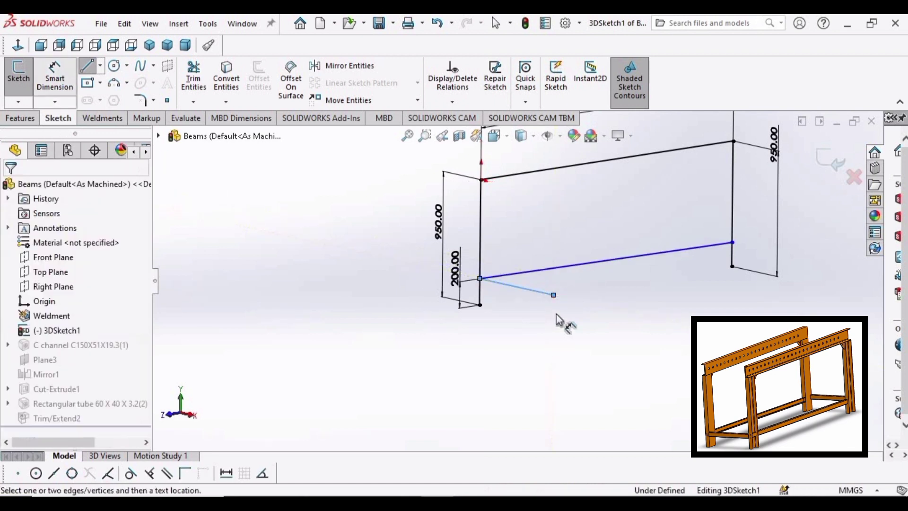
pyautogui.click(545, 293)
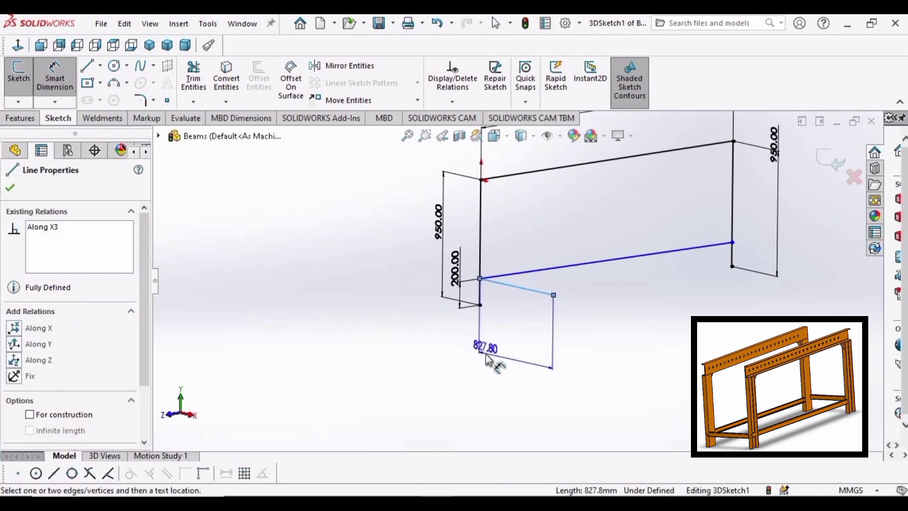
pyautogui.click(490, 361)
pyautogui.write('600')
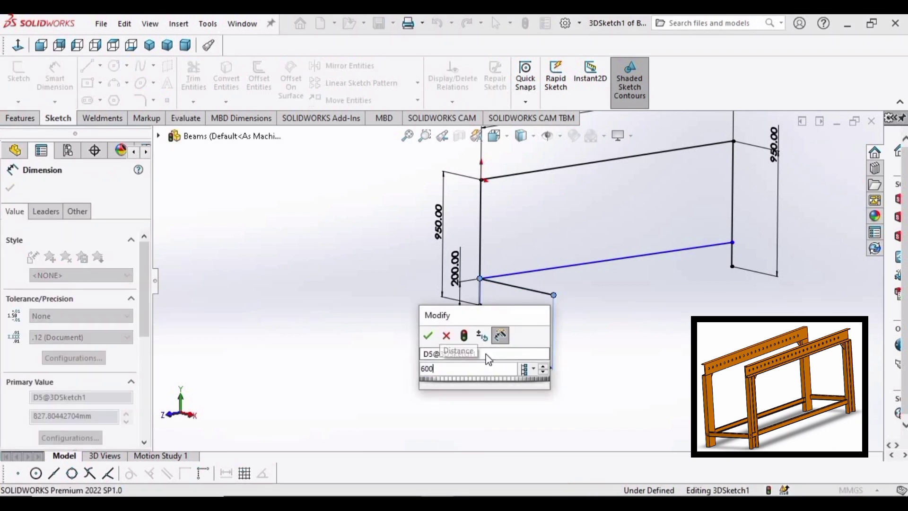
pyautogui.press('Return')
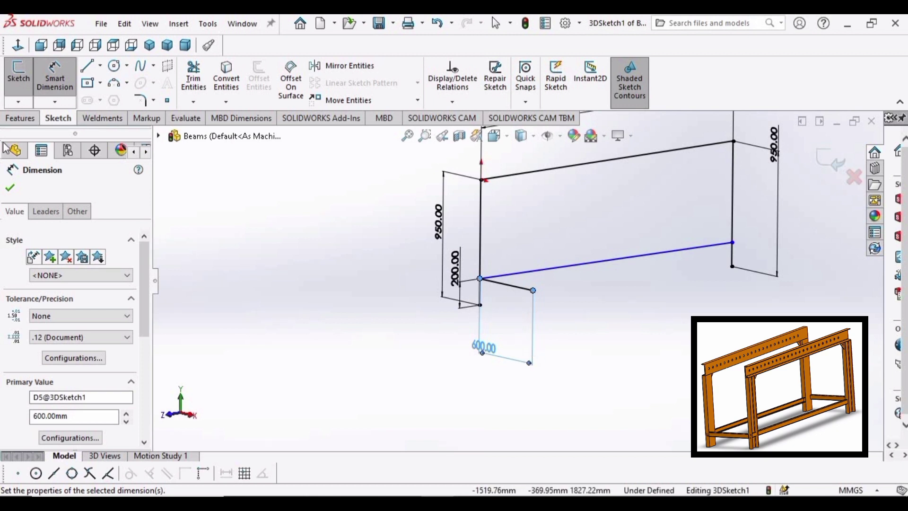
pyautogui.click(10, 188)
pyautogui.press('Escape')
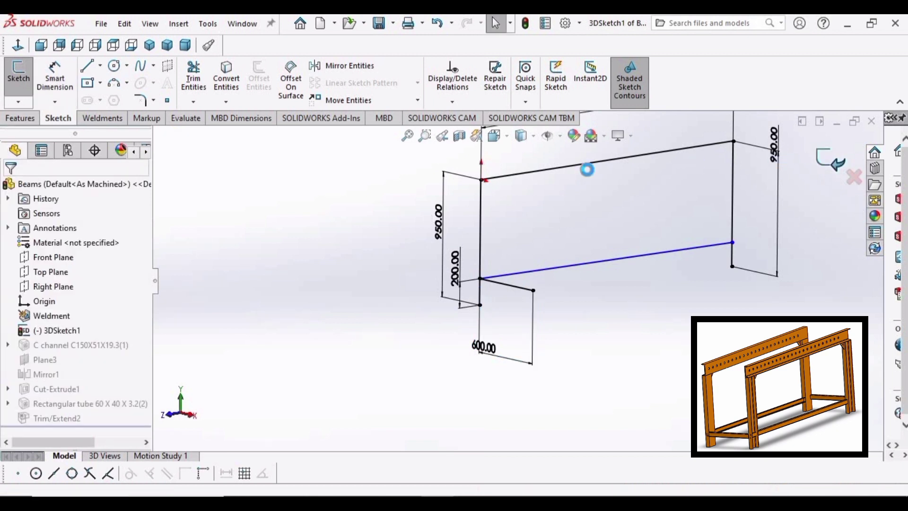
# Set up a structural member along the 600 mm cross line using the iso rectangular tube profile, size 60 x 40 x 3.2.
pyautogui.click(102, 118)
pyautogui.click(97, 79)
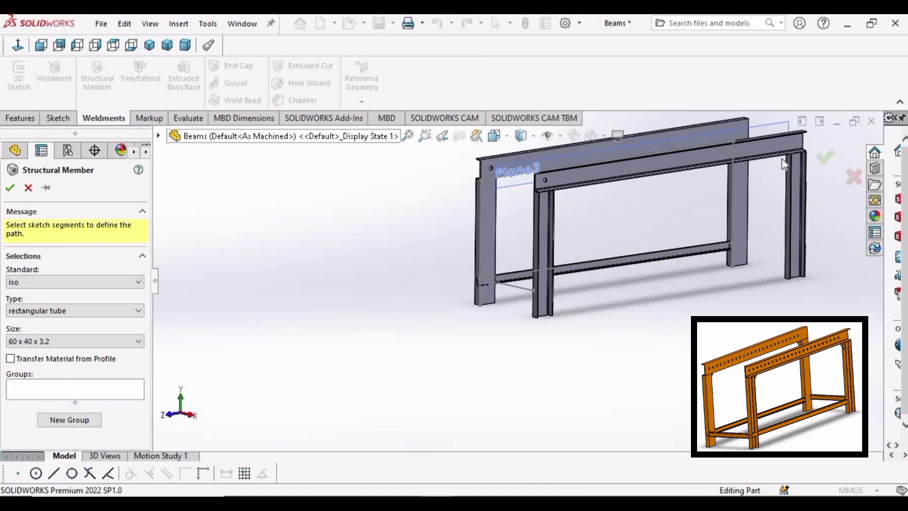
pyautogui.click(833, 158)
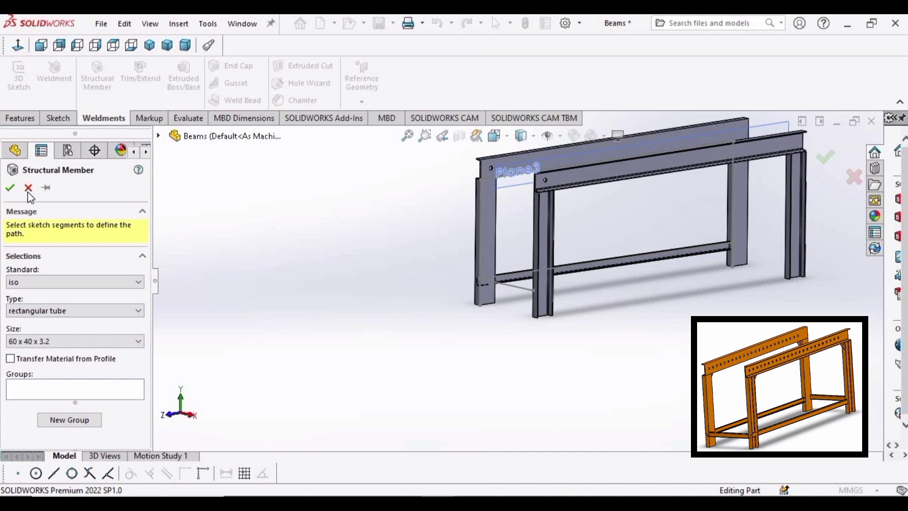
pyautogui.scroll(-3, 509, 281)
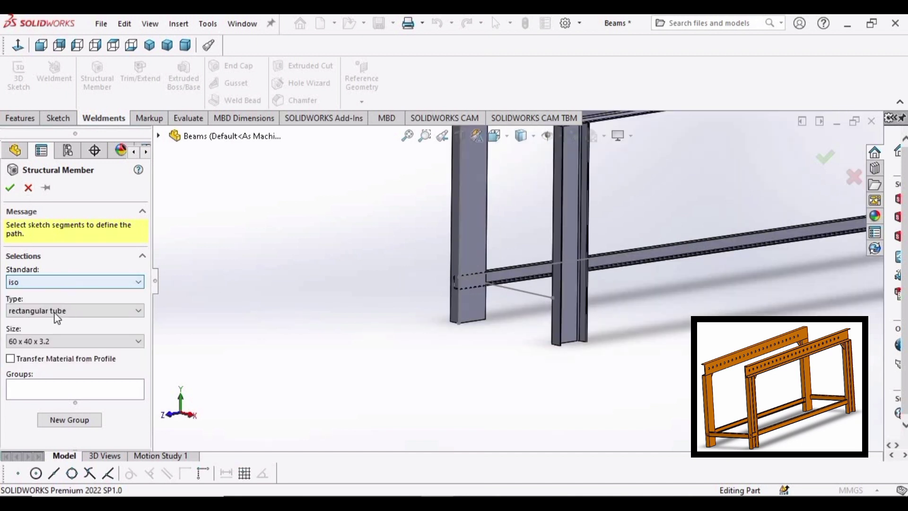
pyautogui.click(69, 387)
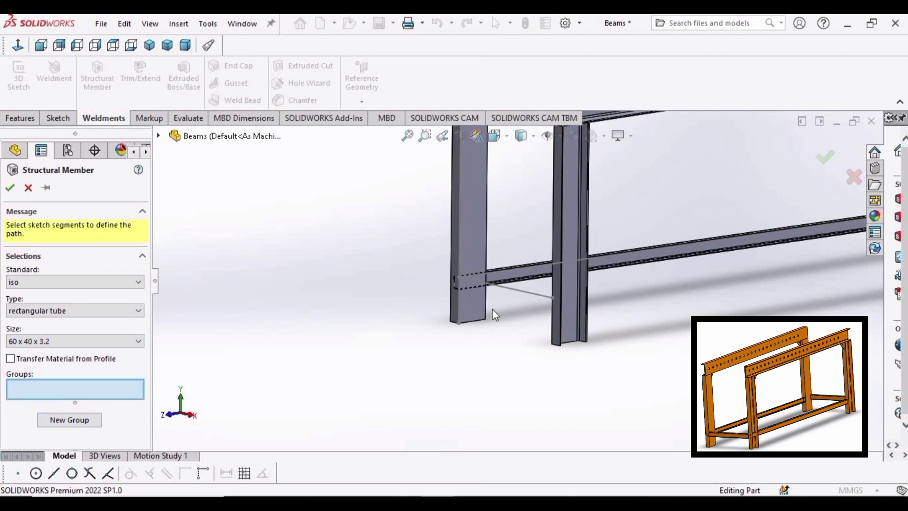
pyautogui.click(520, 292)
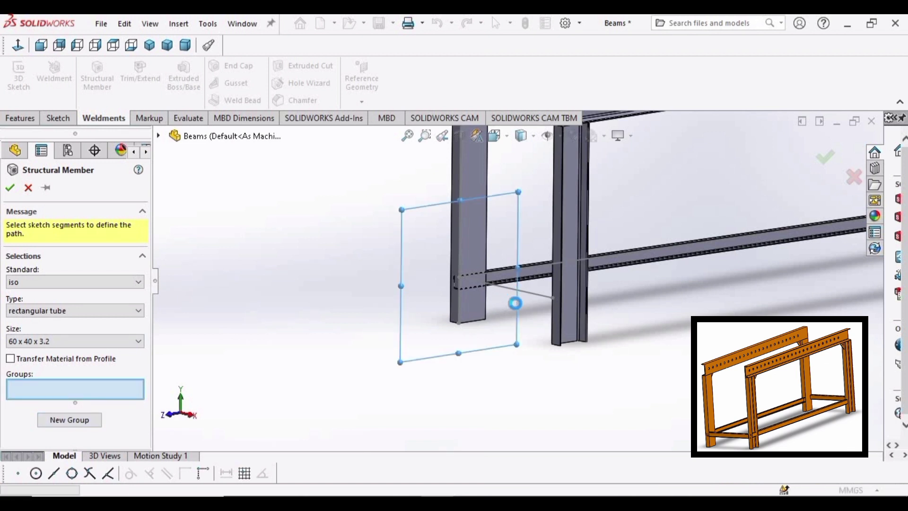
pyautogui.scroll(-4, 530, 297)
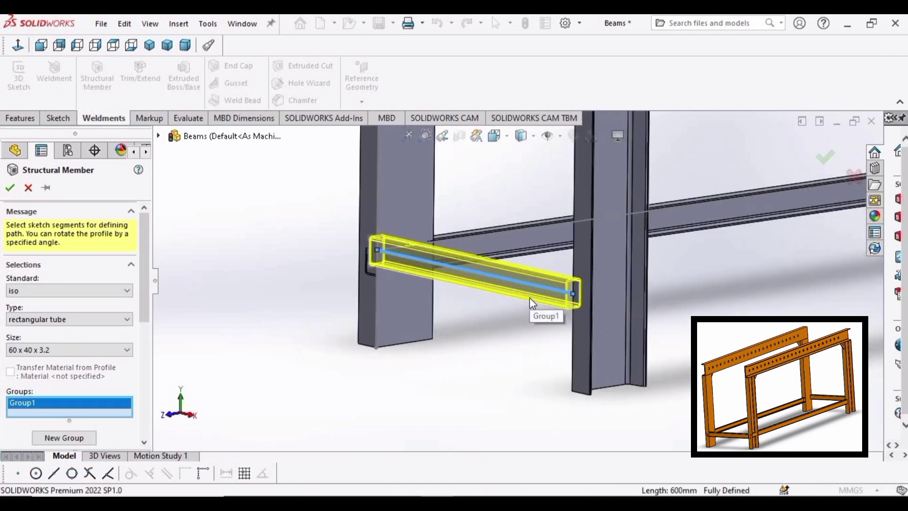
pyautogui.moveTo(453, 289); pyautogui.dragTo(479, 288, button='middle')
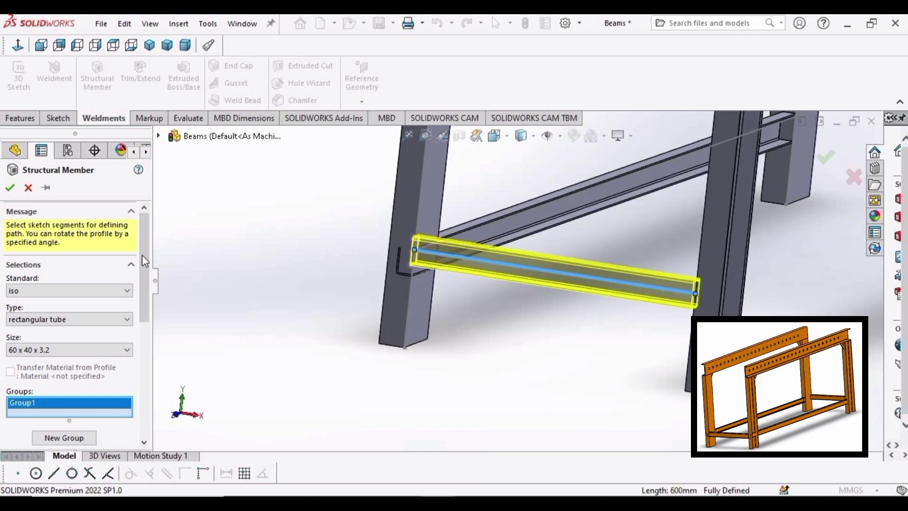
# Mirror the tube profile about the horizontal axis, relocate its upper-right corner point onto the sketch line, and accept the member.
pyautogui.moveTo(145, 260); pyautogui.dragTo(146, 378)
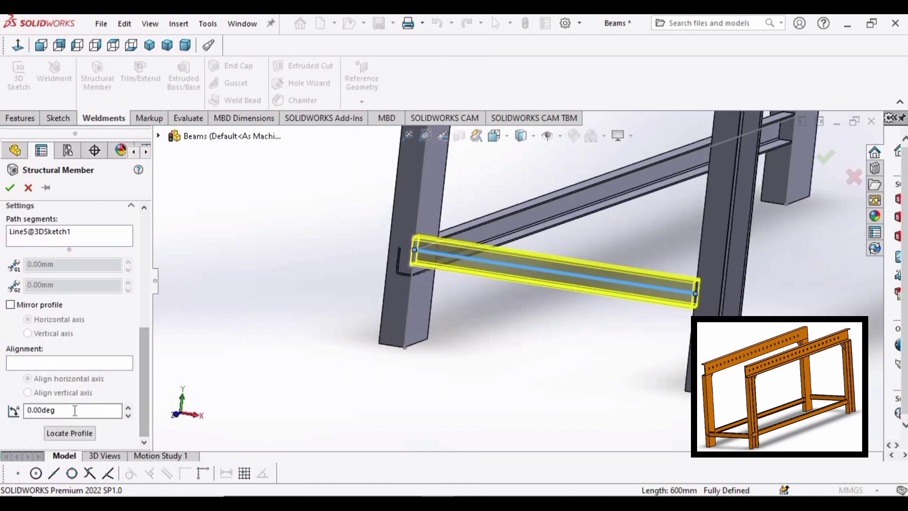
pyautogui.click(11, 305)
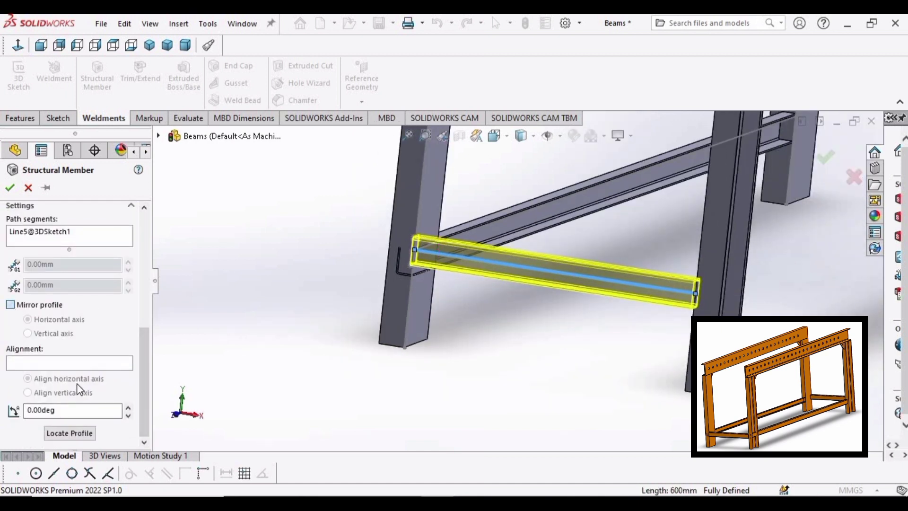
pyautogui.click(70, 433)
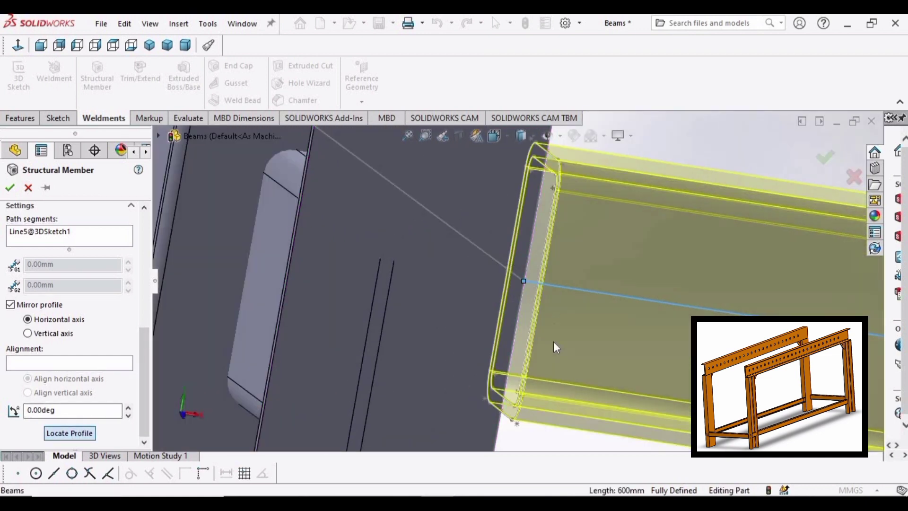
pyautogui.moveTo(564, 387); pyautogui.dragTo(564, 186, button='middle')
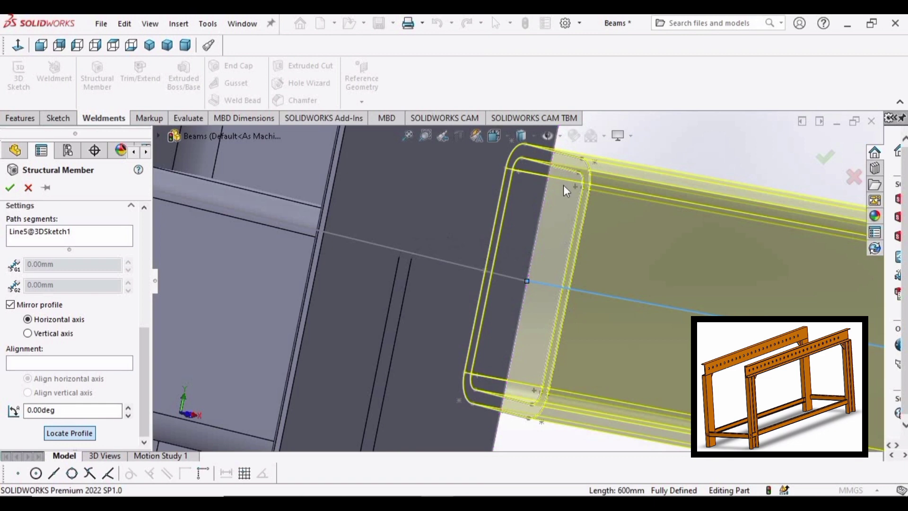
pyautogui.click(571, 158)
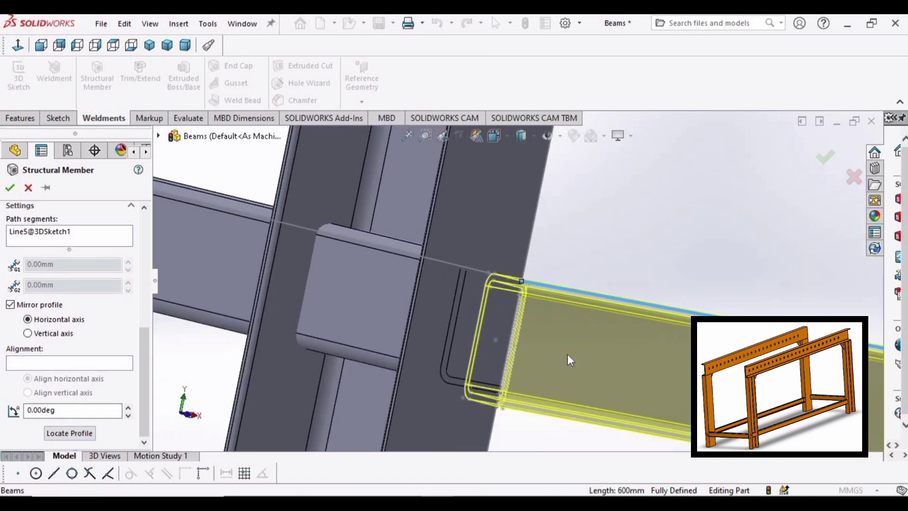
pyautogui.click(10, 188)
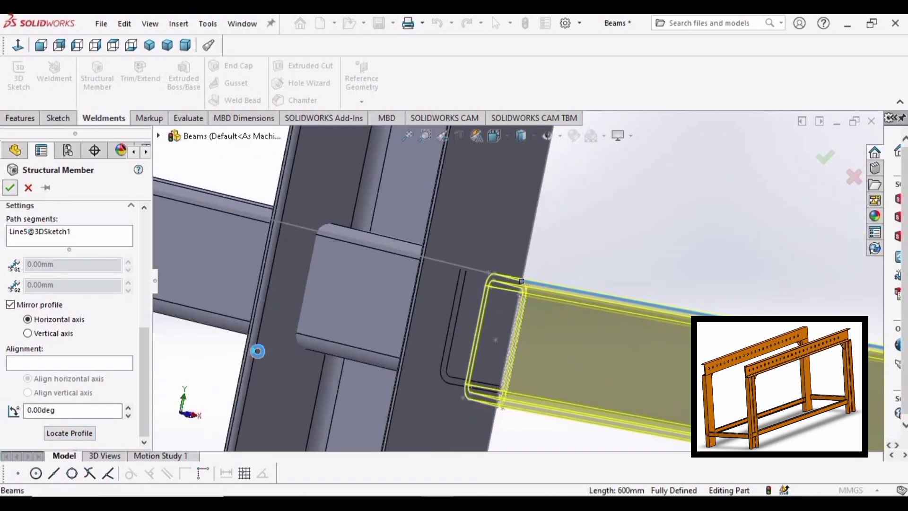
# Start a gusset at the inner beam-to-leg corner, using the beam's underside and the leg's inner face as supporting faces.
pyautogui.scroll(-2, 545, 311)
pyautogui.scroll(5, 662, 312)
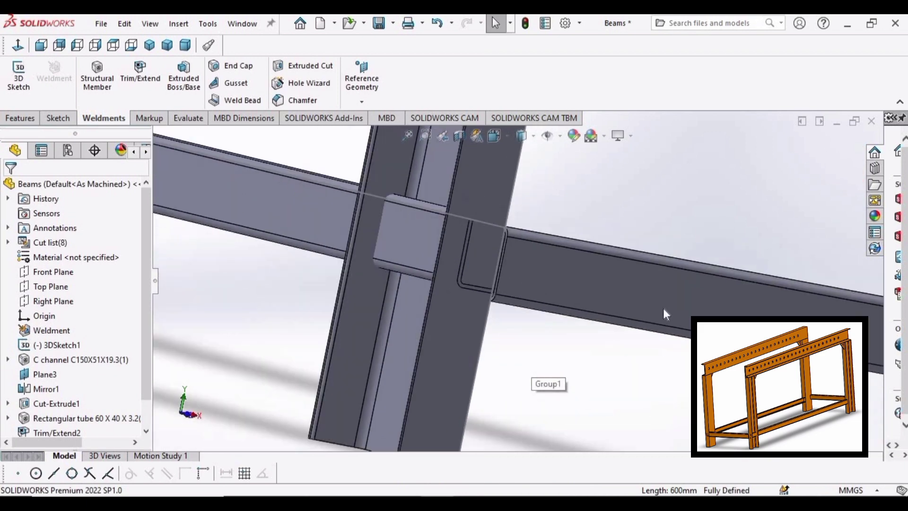
pyautogui.moveTo(662, 313); pyautogui.dragTo(311, 206, button='middle')
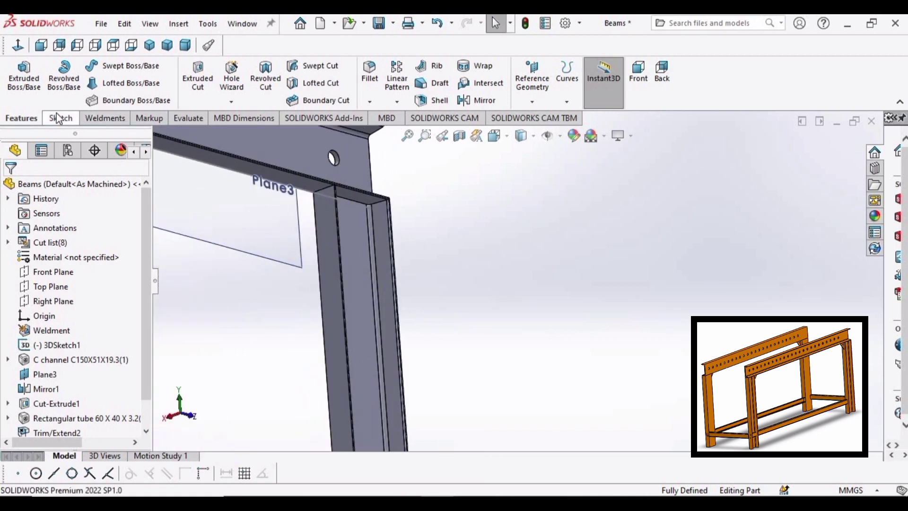
pyautogui.click(104, 118)
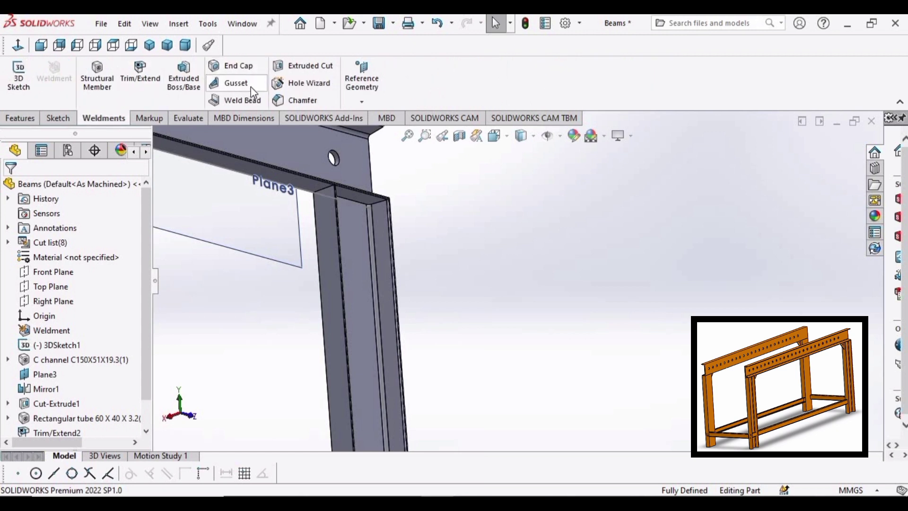
pyautogui.click(310, 184)
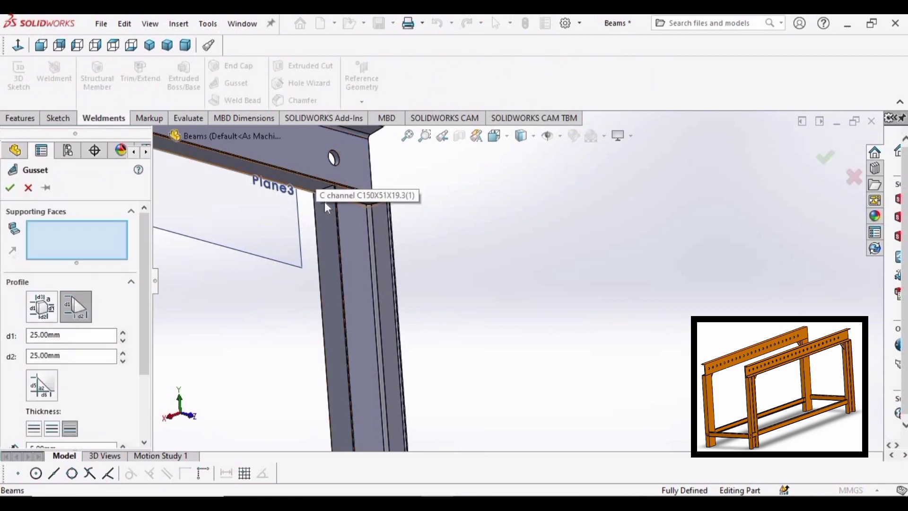
pyautogui.click(333, 224)
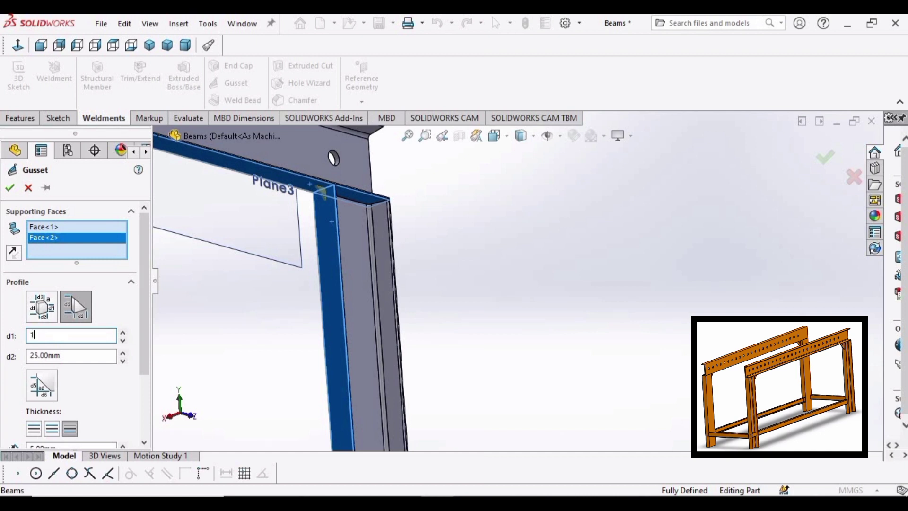
# Set both legs of the triangular gusset profile, d1 and d2, to 100 mm and accept the gusset.
pyautogui.press('Return')
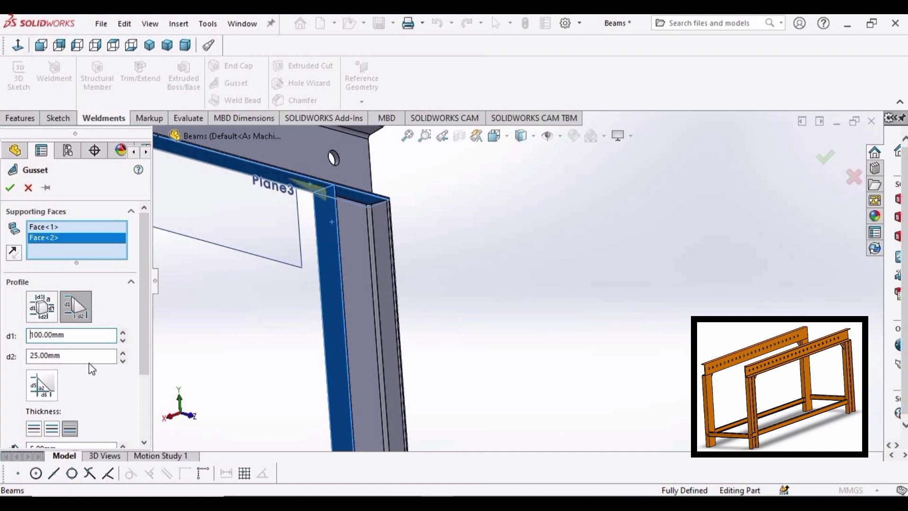
pyautogui.moveTo(37, 367); pyautogui.dragTo(28, 379)
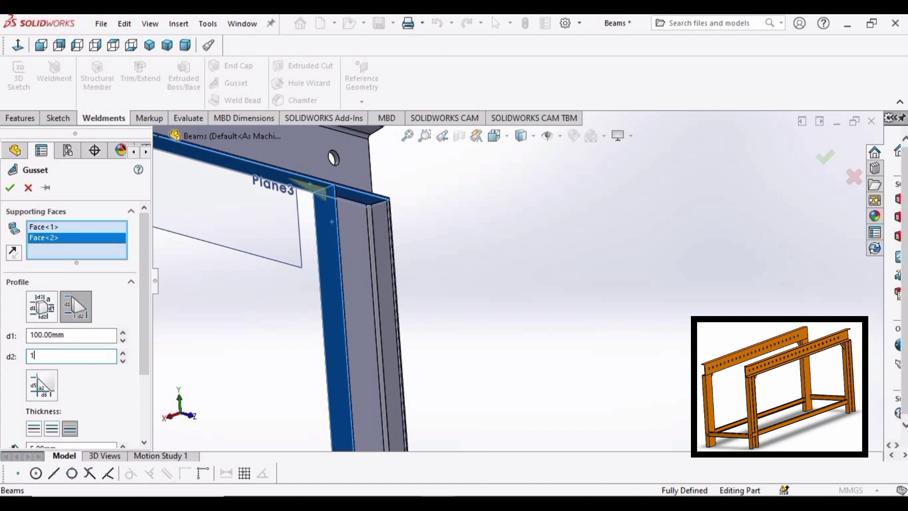
pyautogui.press('Return')
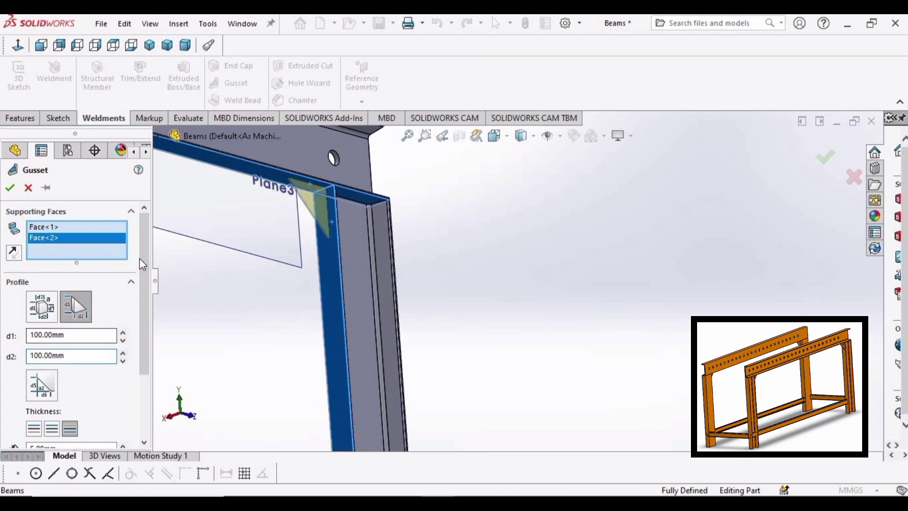
pyautogui.scroll(-5, 143, 300)
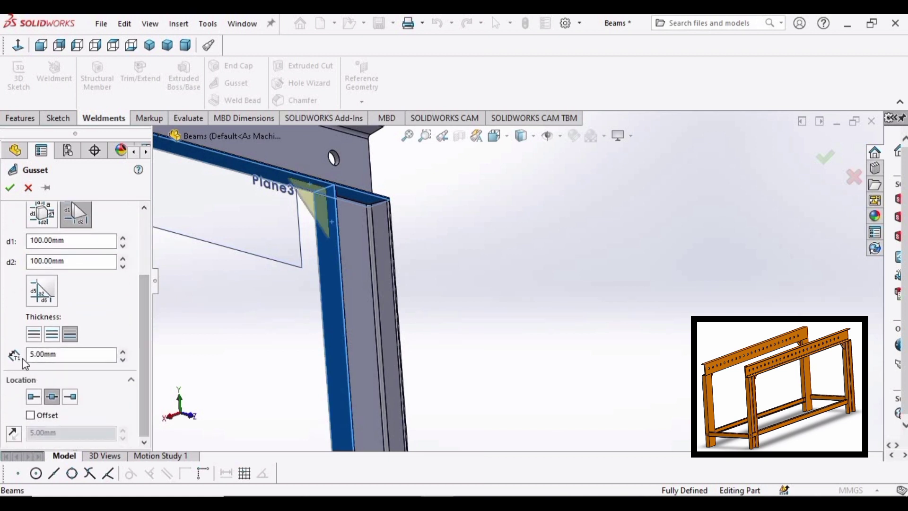
pyautogui.click(11, 189)
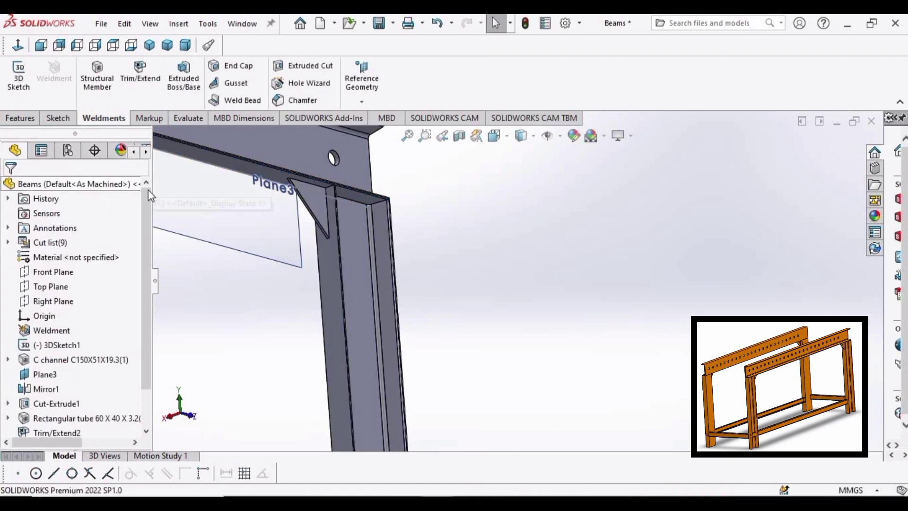
# Start a sketch on the gusset's triangular face and draw a circle about 25 mm in diameter within it.
pyautogui.click(315, 199)
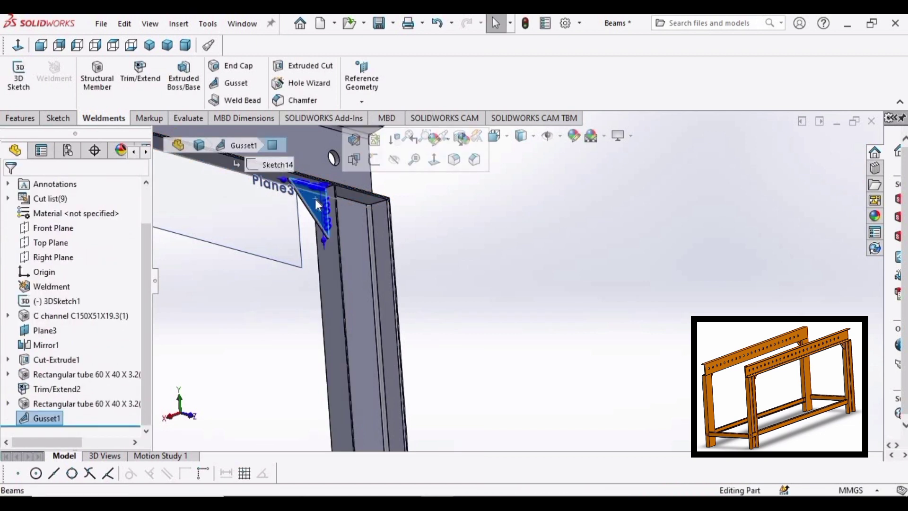
pyautogui.click(368, 154)
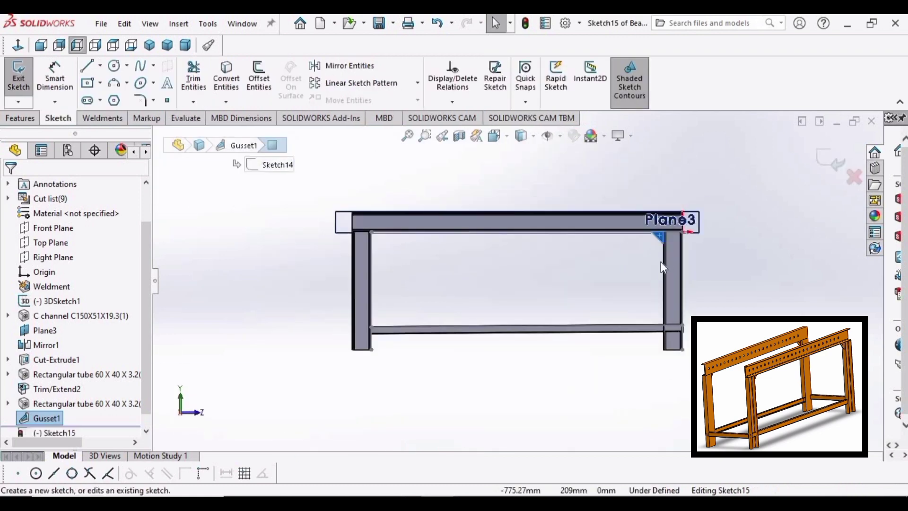
pyautogui.scroll(-5, 660, 259)
pyautogui.scroll(-3, 569, 181)
pyautogui.scroll(2, 531, 185)
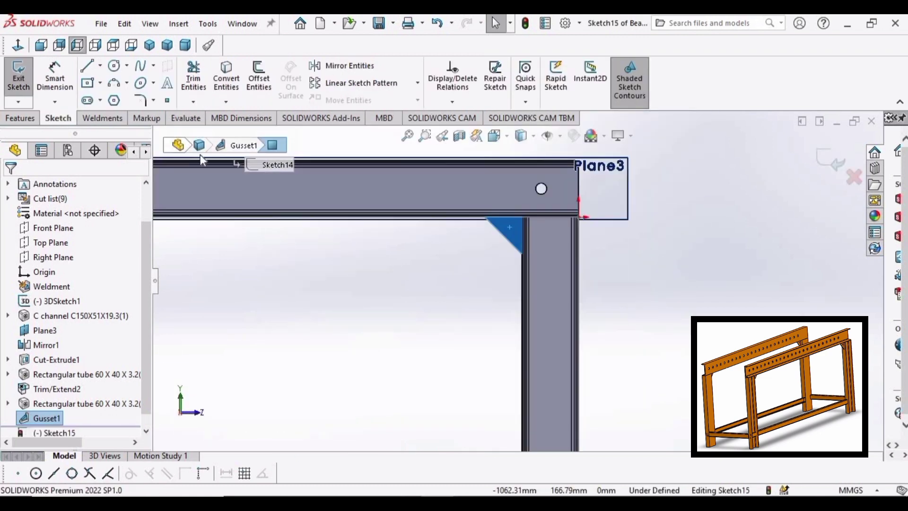
pyautogui.click(114, 66)
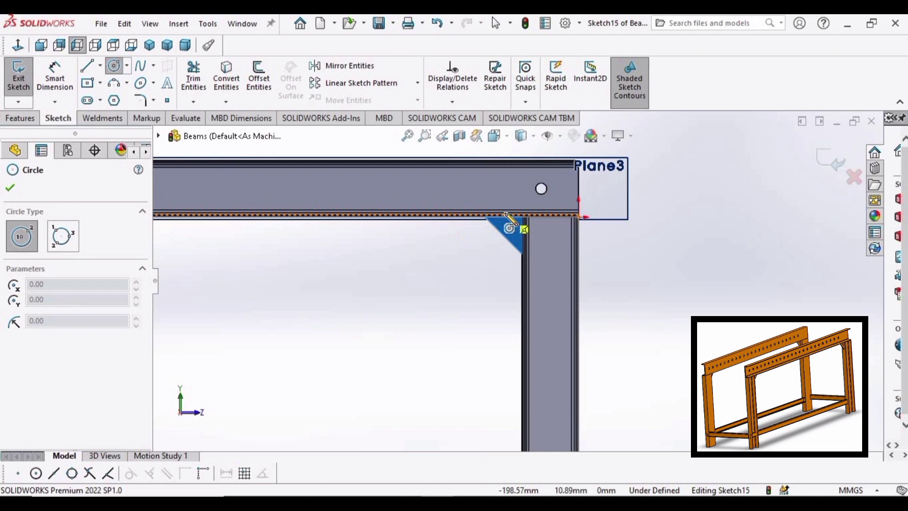
pyautogui.scroll(-2, 520, 229)
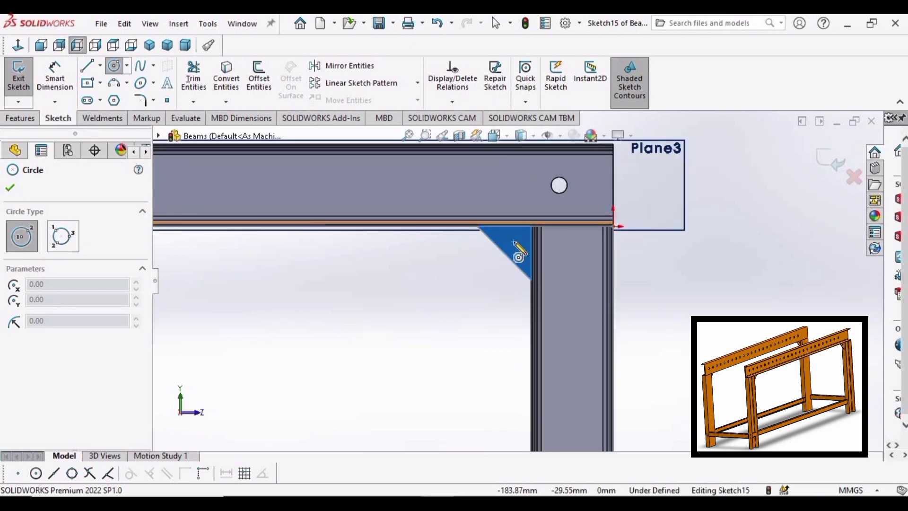
pyautogui.scroll(-5, 540, 265)
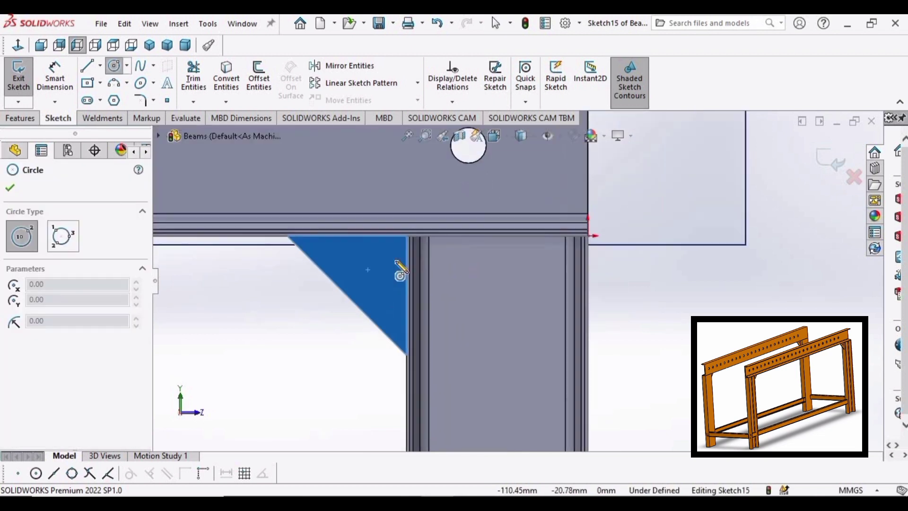
pyautogui.click(335, 276)
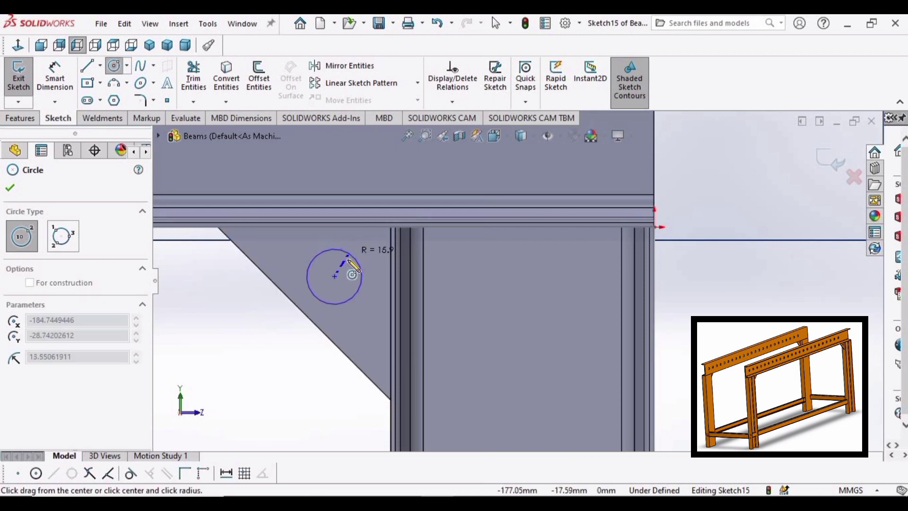
pyautogui.click(348, 259)
pyautogui.press('Escape')
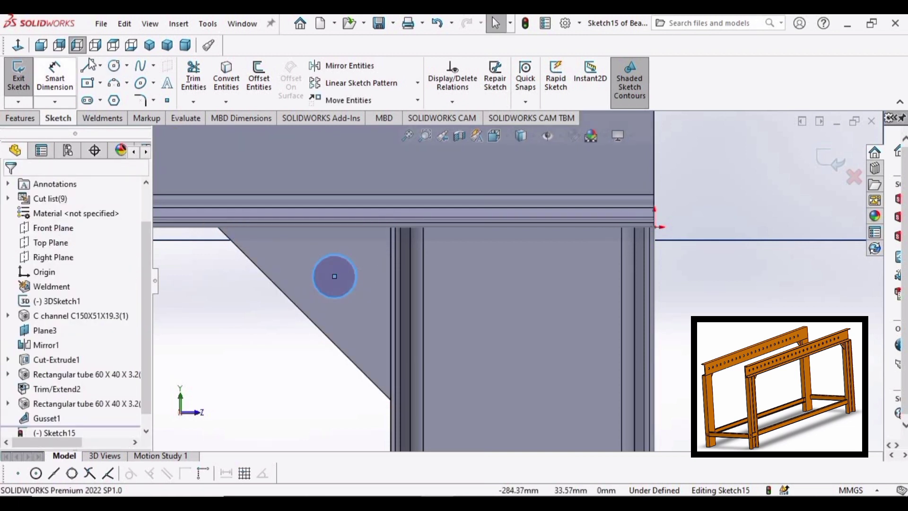
# Dimension the gusset circle's diameter to 15 mm.
pyautogui.click(63, 78)
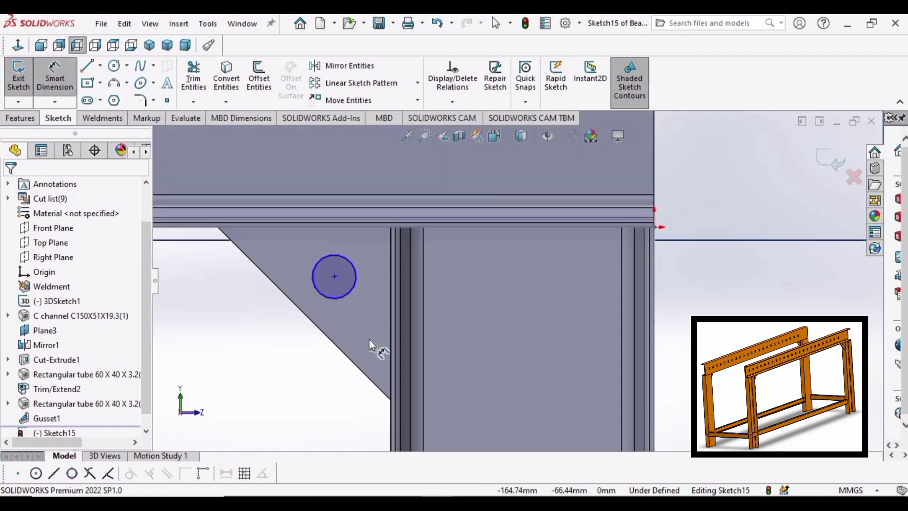
pyautogui.click(341, 296)
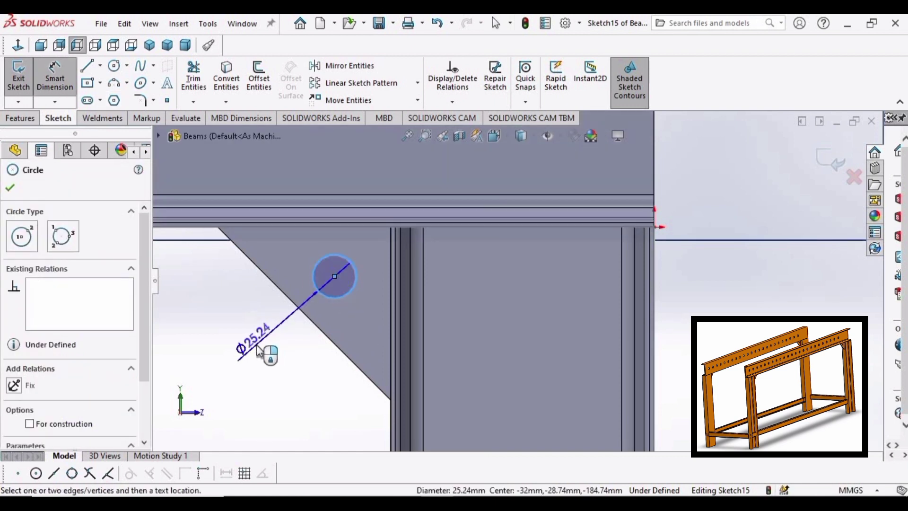
pyautogui.click(259, 351)
pyautogui.write('15')
pyautogui.press('Return')
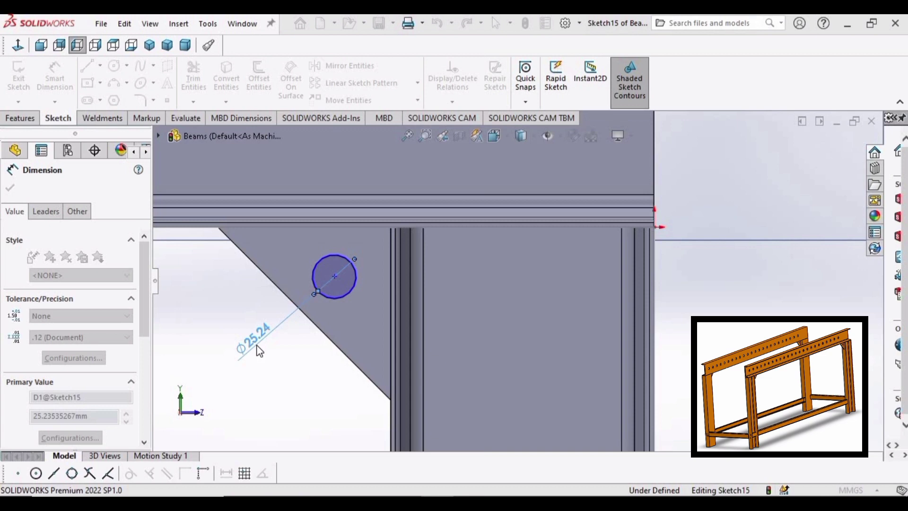
# Cut the circle through the gusset with an Extruded Cut set to Through All.
pyautogui.click(21, 118)
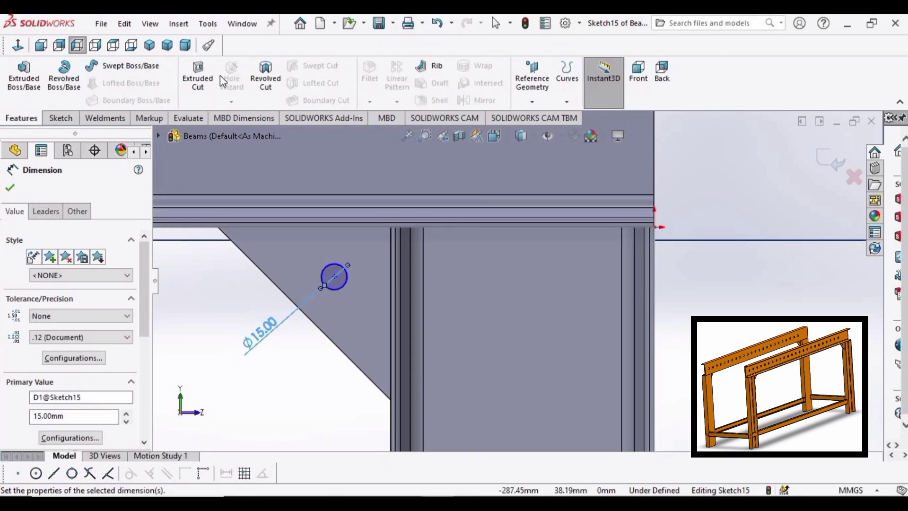
pyautogui.click(199, 75)
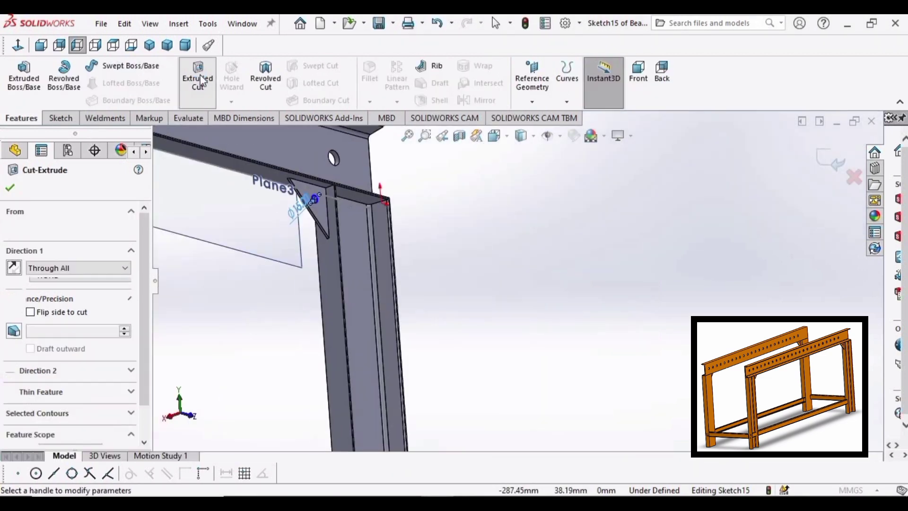
pyautogui.press('Return')
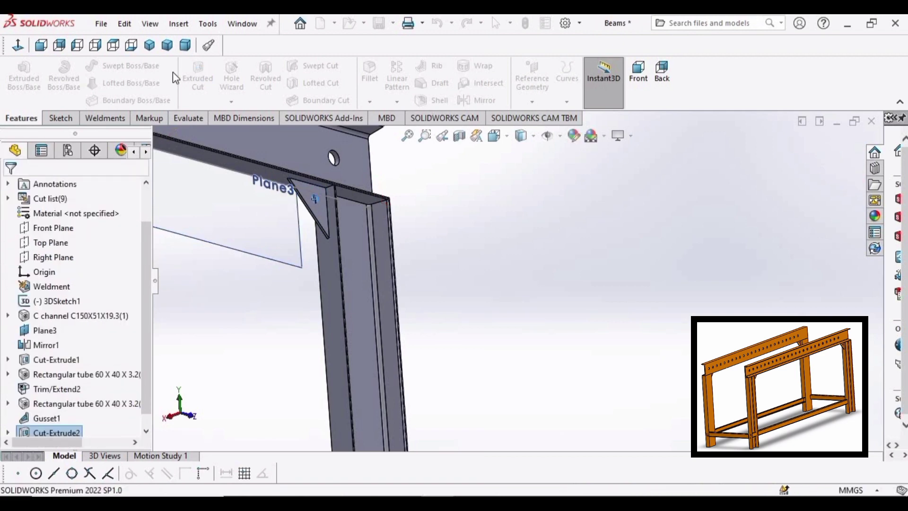
pyautogui.scroll(3, 423, 257)
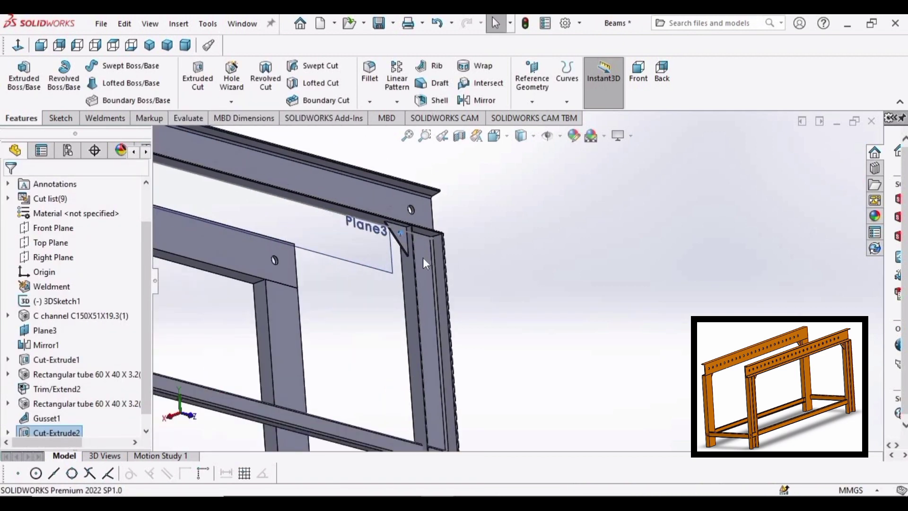
pyautogui.scroll(1, 487, 258)
pyautogui.click(487, 257)
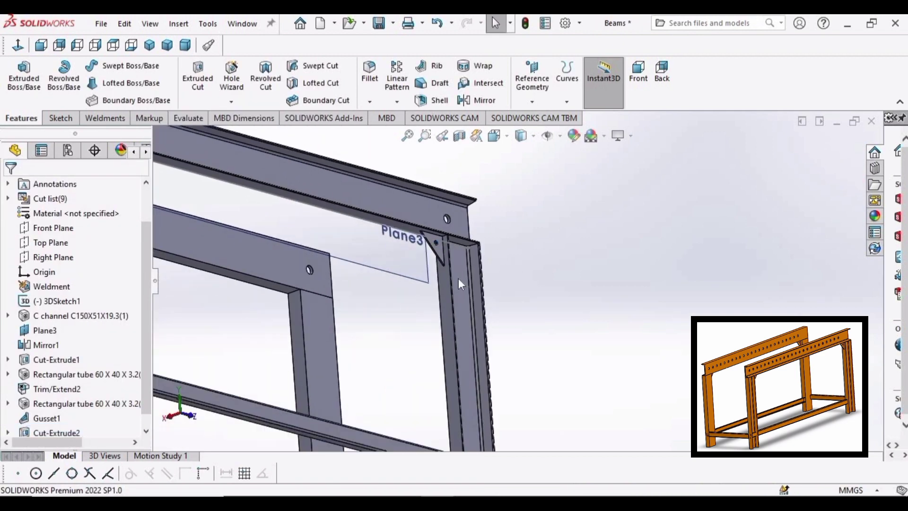
# Start a Mirror feature with Plane3, midway between the two side frames, as the mirror plane.
pyautogui.scroll(3, 499, 270)
pyautogui.scroll(-3, 500, 265)
pyautogui.moveTo(464, 257); pyautogui.dragTo(429, 272, button='middle')
pyautogui.scroll(-3, 467, 273)
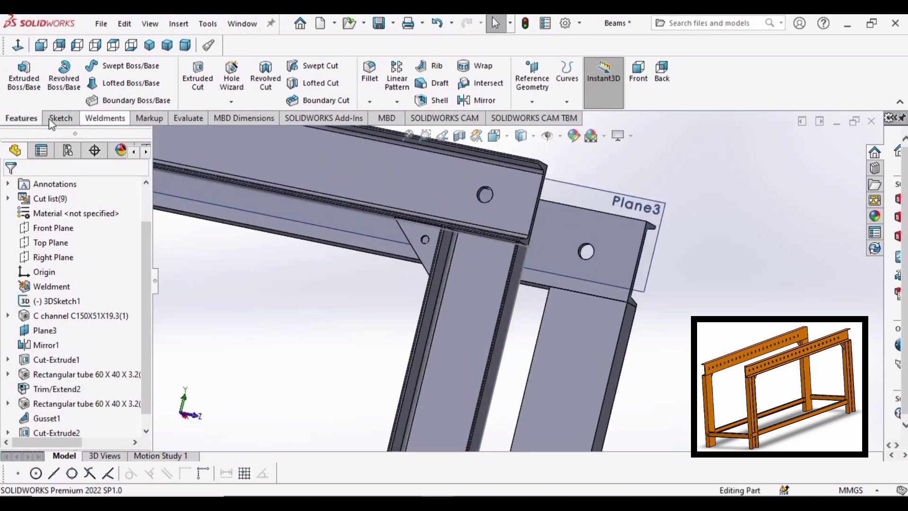
pyautogui.click(478, 100)
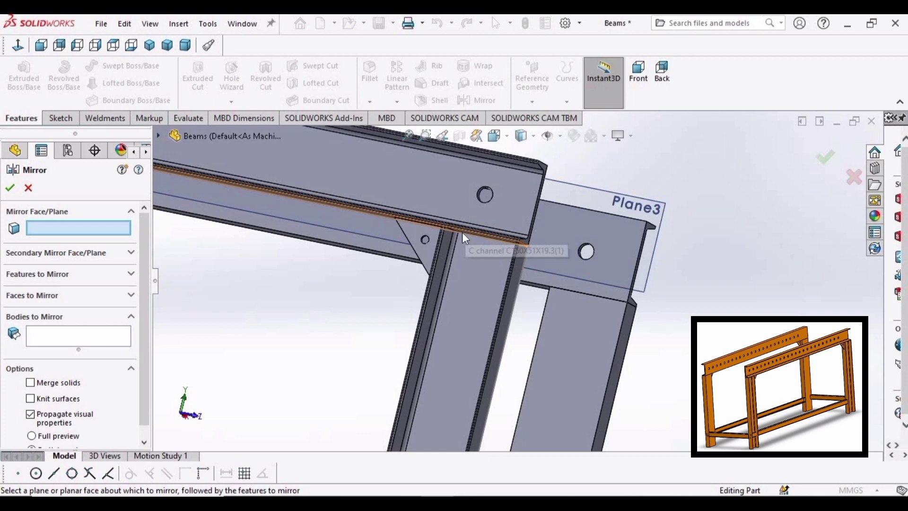
pyautogui.scroll(3, 411, 314)
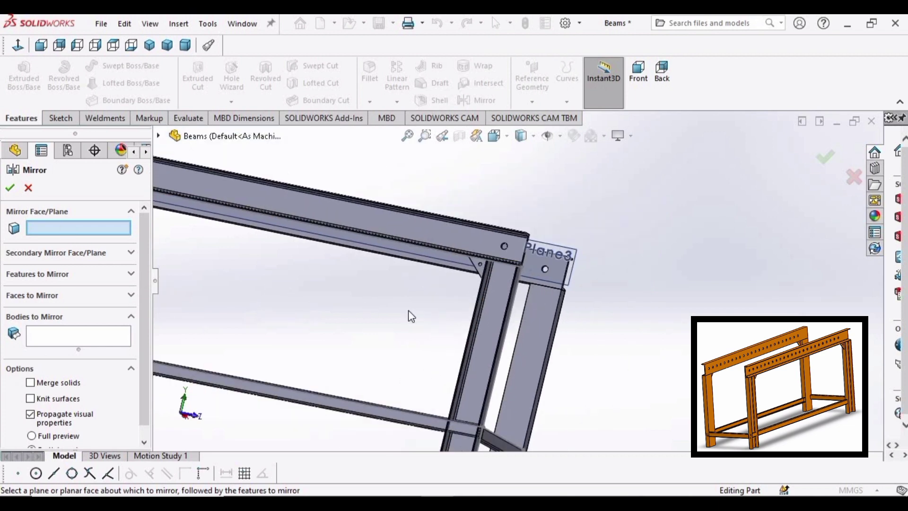
pyautogui.moveTo(382, 308); pyautogui.dragTo(363, 253, button='middle')
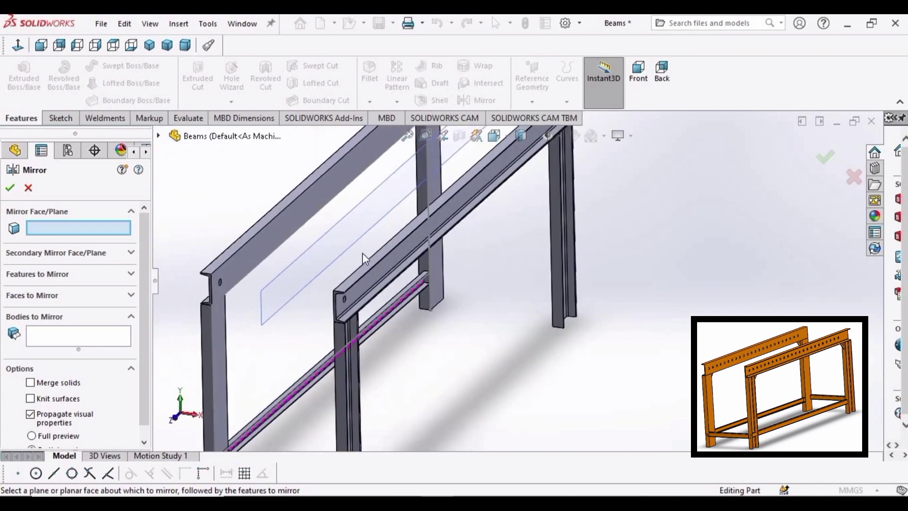
pyautogui.click(376, 213)
pyautogui.moveTo(245, 368); pyautogui.dragTo(251, 361, button='middle')
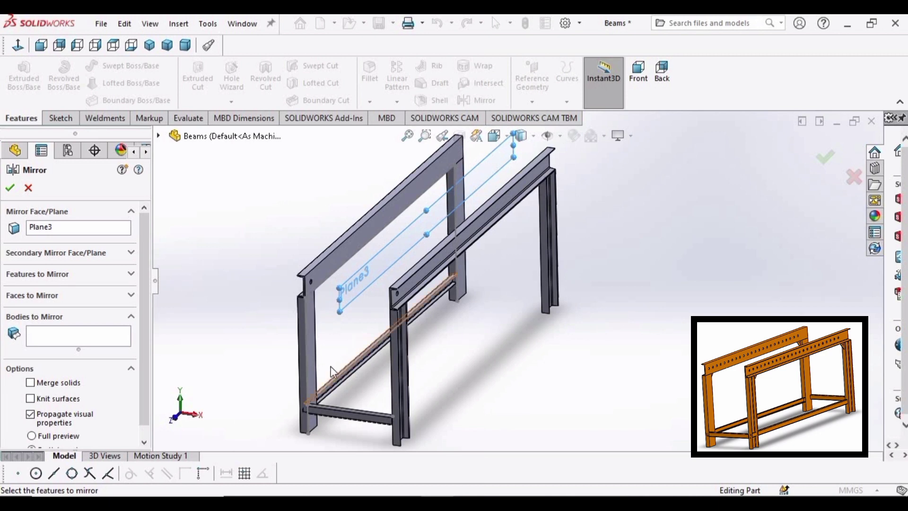
# Mirror the lower longitudinal tube and the drilled corner gusset as bodies across Plane3 to the opposite side frame.
pyautogui.click(76, 334)
pyautogui.click(363, 362)
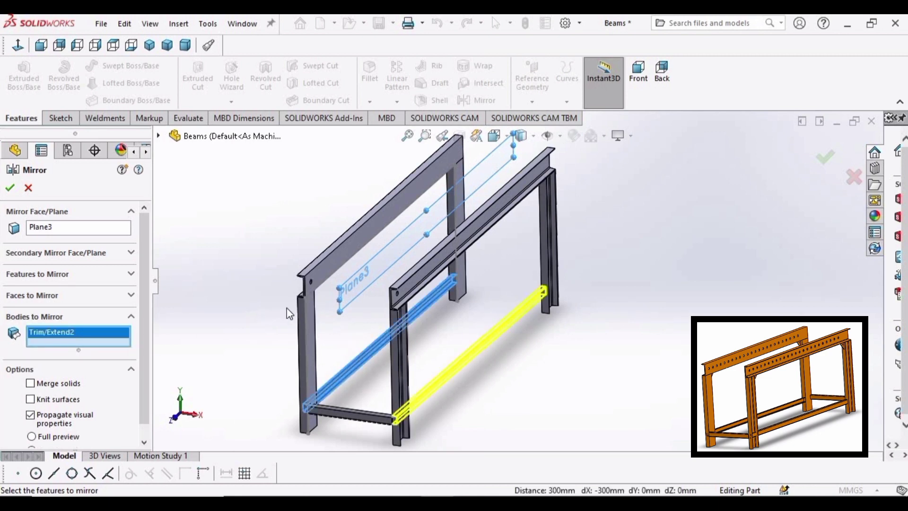
pyautogui.moveTo(286, 308); pyautogui.dragTo(517, 300, button='middle')
pyautogui.scroll(-5, 662, 279)
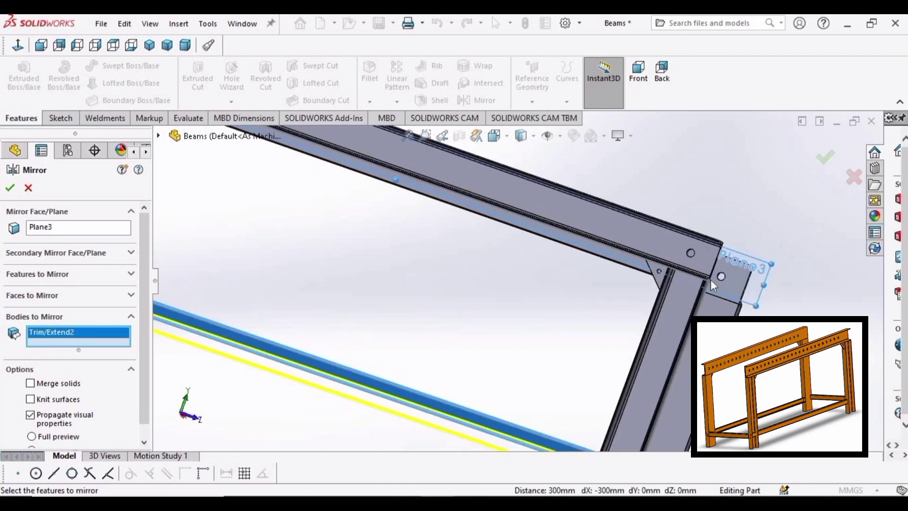
pyautogui.click(660, 277)
pyautogui.moveTo(714, 303); pyautogui.dragTo(555, 288, button='middle')
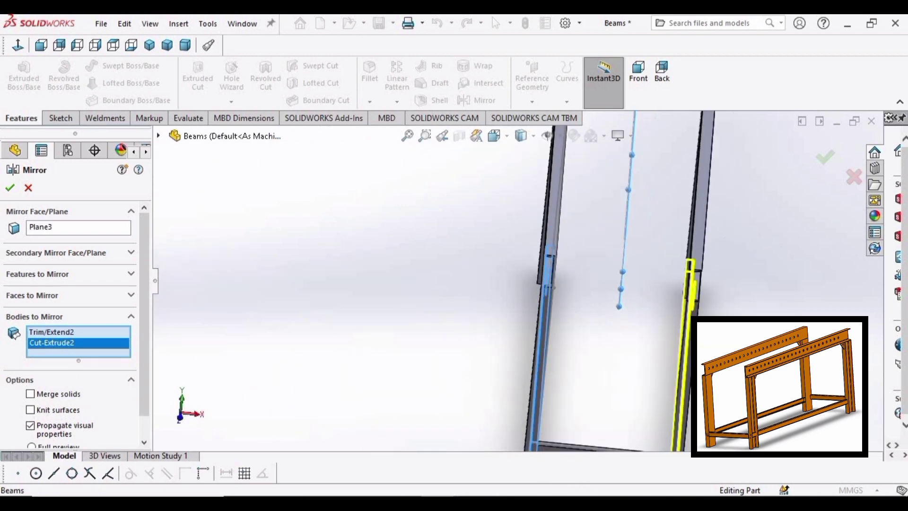
pyautogui.scroll(1, 661, 337)
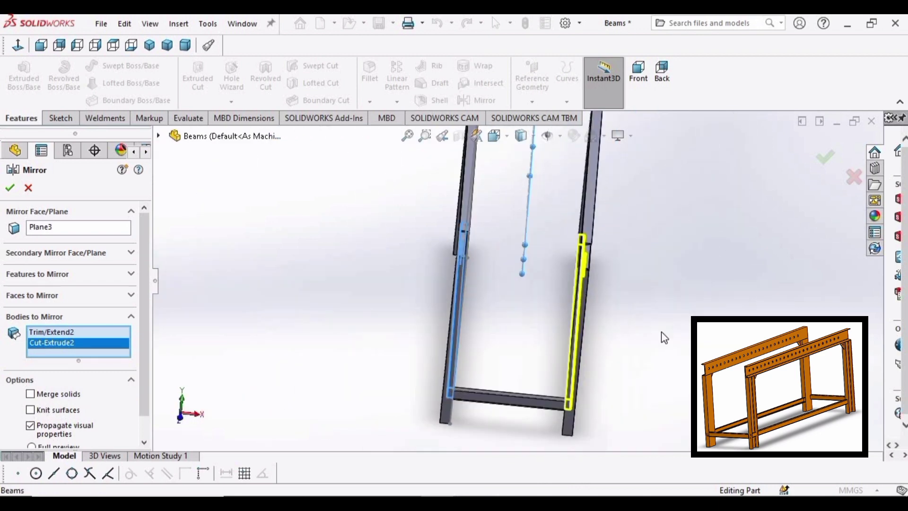
pyautogui.click(11, 189)
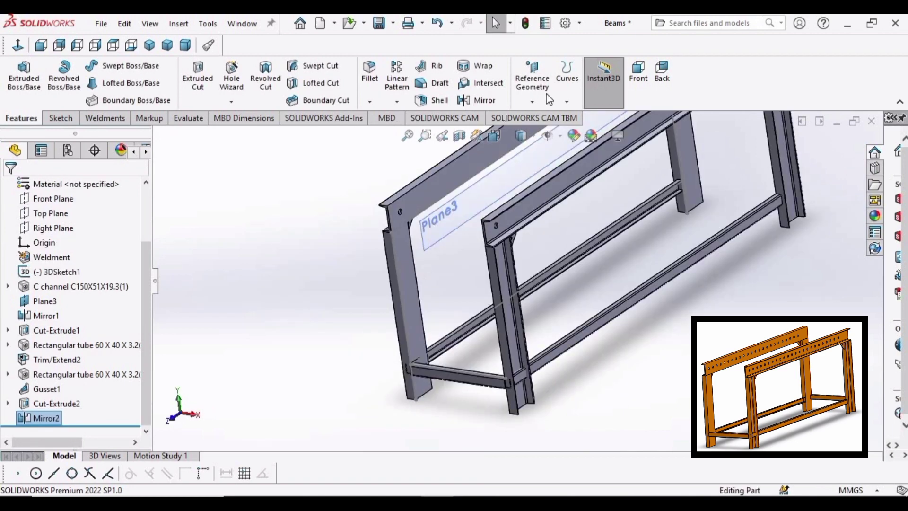
# Start a reference plane with the outer end face of one C-channel leg as the first reference.
pyautogui.click(565, 102)
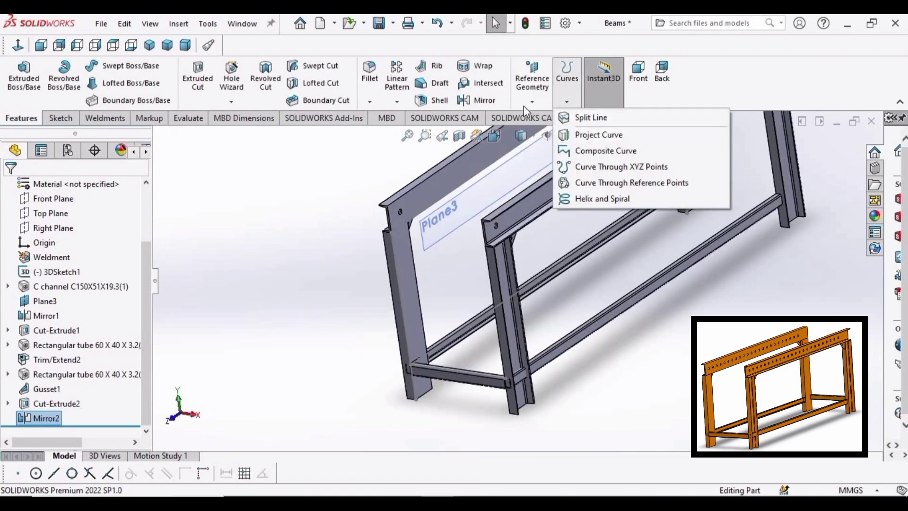
pyautogui.click(526, 104)
pyautogui.click(529, 101)
pyautogui.click(529, 102)
pyautogui.click(544, 117)
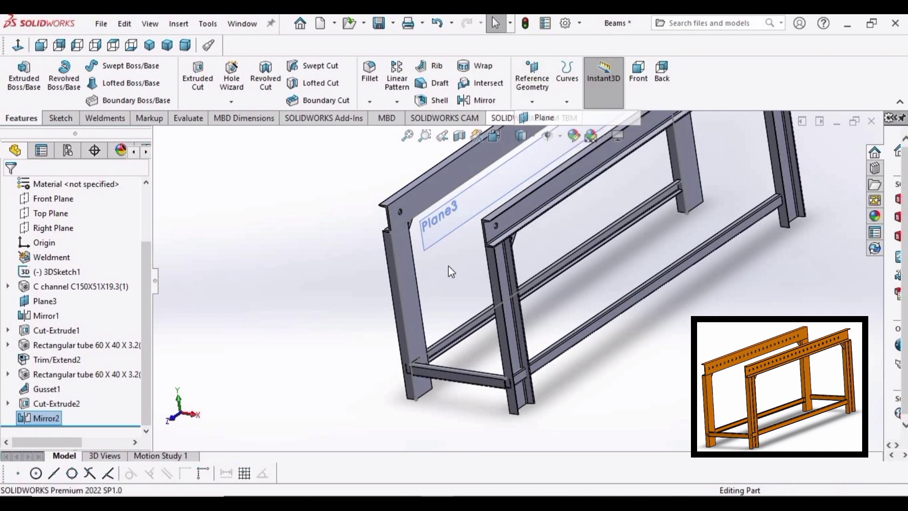
pyautogui.scroll(-3, 394, 307)
pyautogui.click(443, 246)
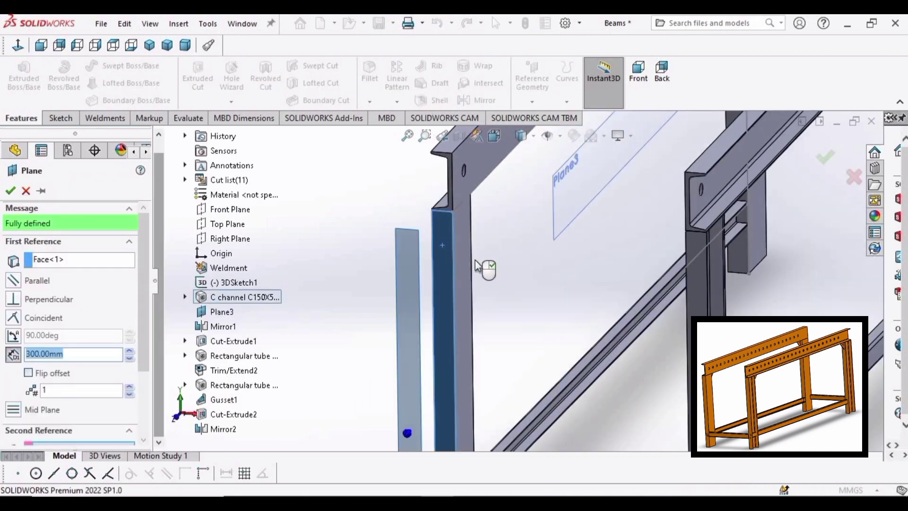
# Add the outer face of the leg at the opposite end as second reference, creating a mid plane across the frame's length.
pyautogui.scroll(5, 479, 262)
pyautogui.moveTo(481, 260); pyautogui.dragTo(554, 266, button='middle')
pyautogui.scroll(-5, 549, 255)
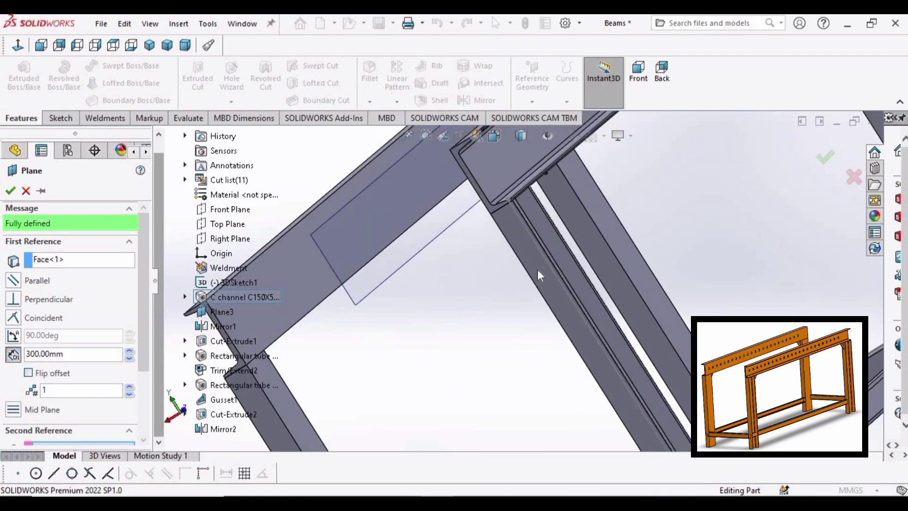
pyautogui.click(537, 269)
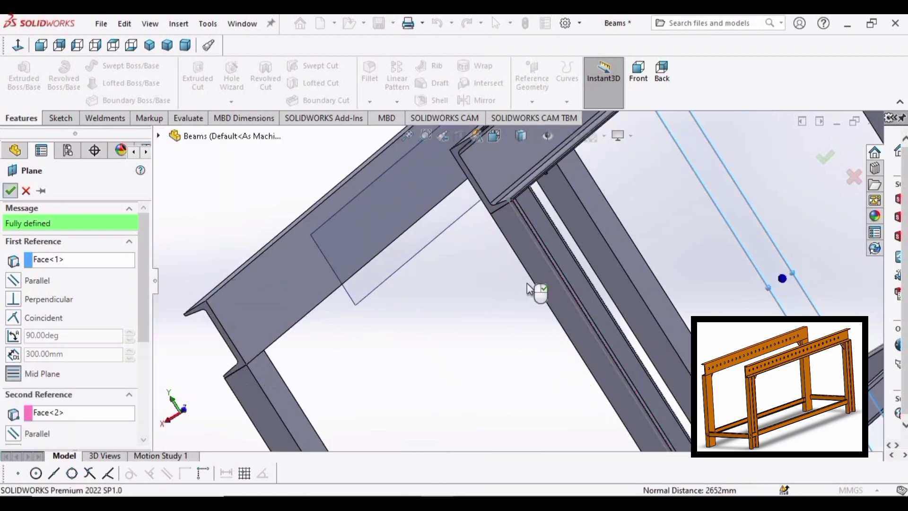
pyautogui.rightClick(528, 284)
pyautogui.scroll(2, 527, 283)
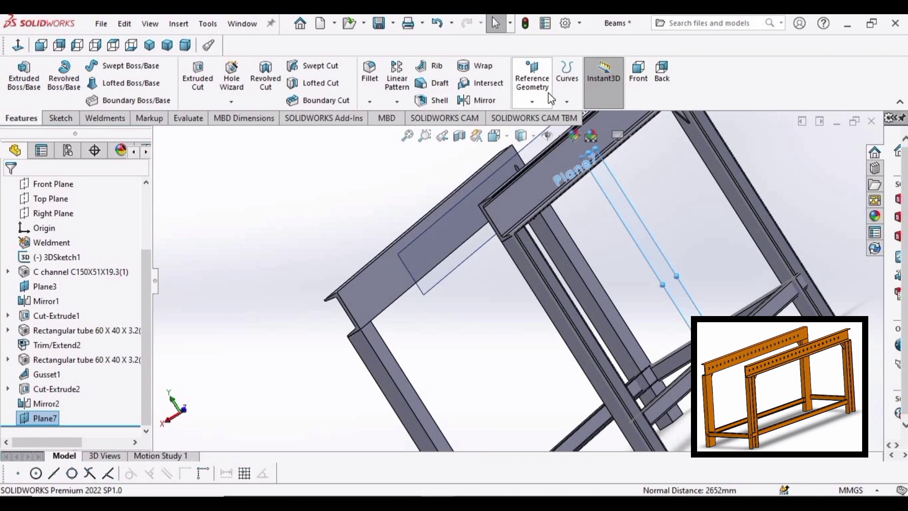
# Start a Mirror about the new mid plane and choose the short lower cross tube as a body to mirror.
pyautogui.click(478, 100)
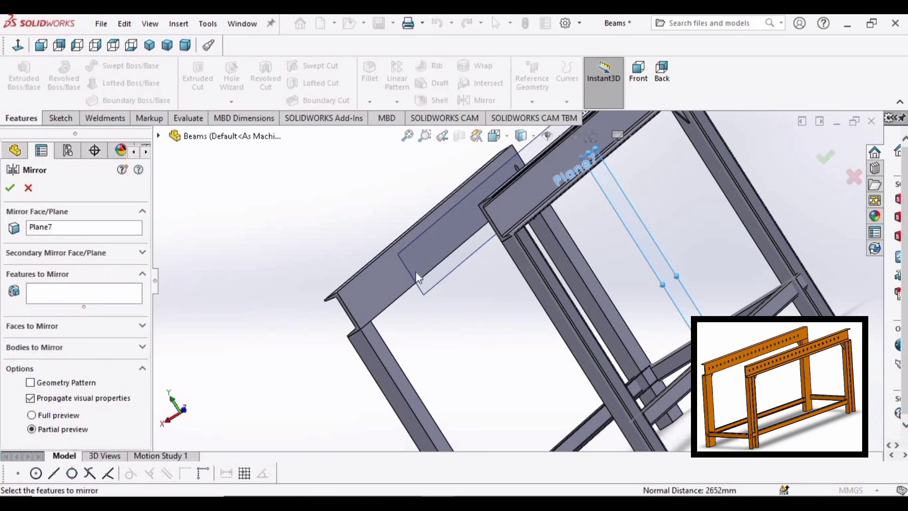
pyautogui.press('z')
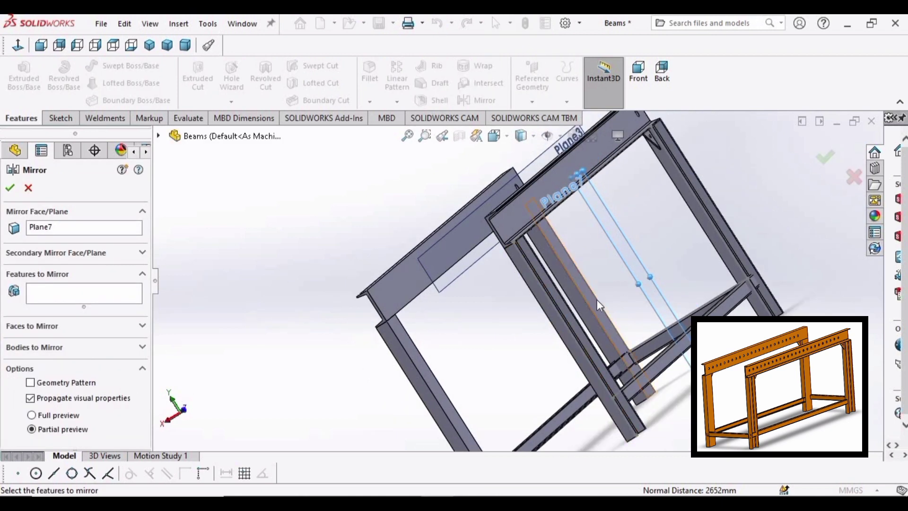
pyautogui.moveTo(598, 306); pyautogui.dragTo(582, 342, button='middle')
pyautogui.scroll(-2, 583, 348)
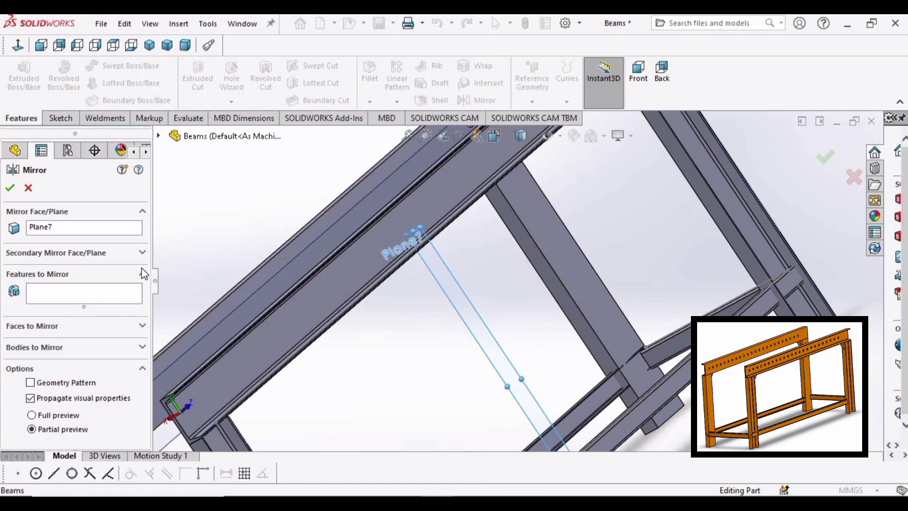
pyautogui.click(55, 319)
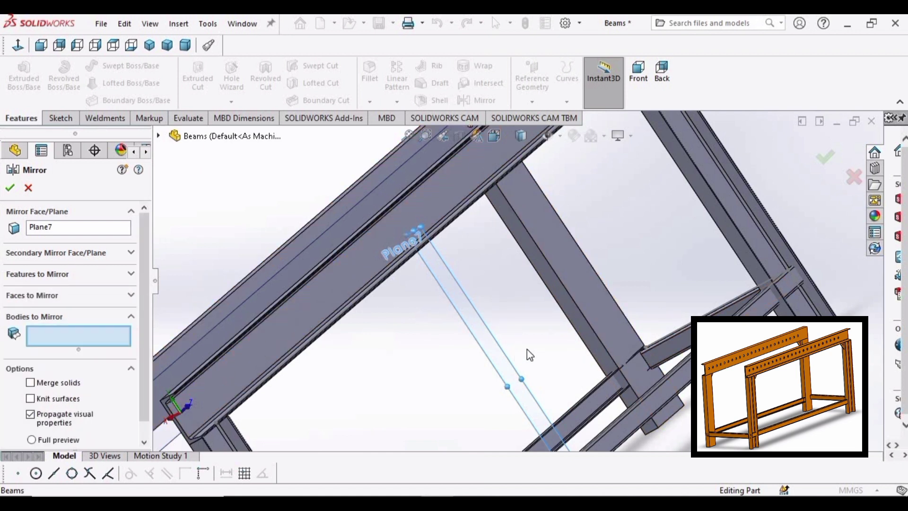
pyautogui.click(652, 353)
pyautogui.moveTo(606, 348); pyautogui.dragTo(600, 149, button='middle')
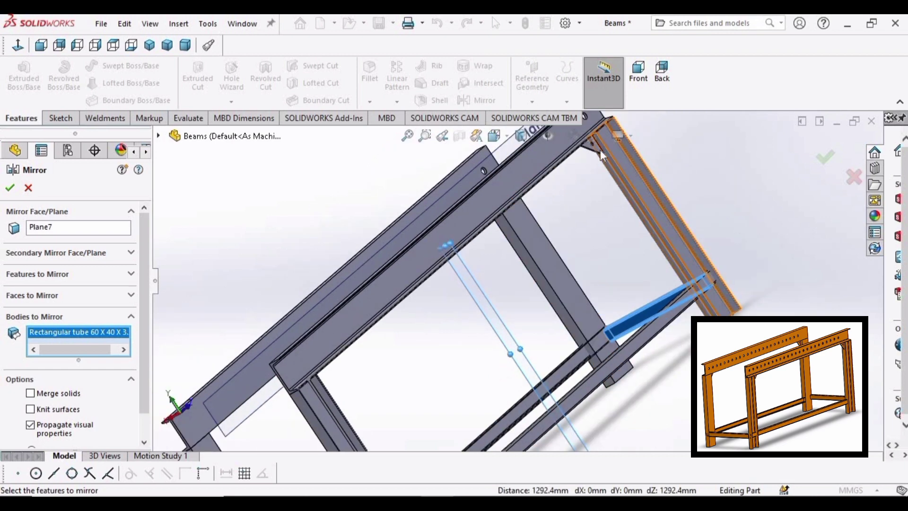
# Add the drilled gussets of both side frames to the bodies and complete the mirror to the other end of the frame.
pyautogui.scroll(-3, 582, 168)
pyautogui.click(583, 168)
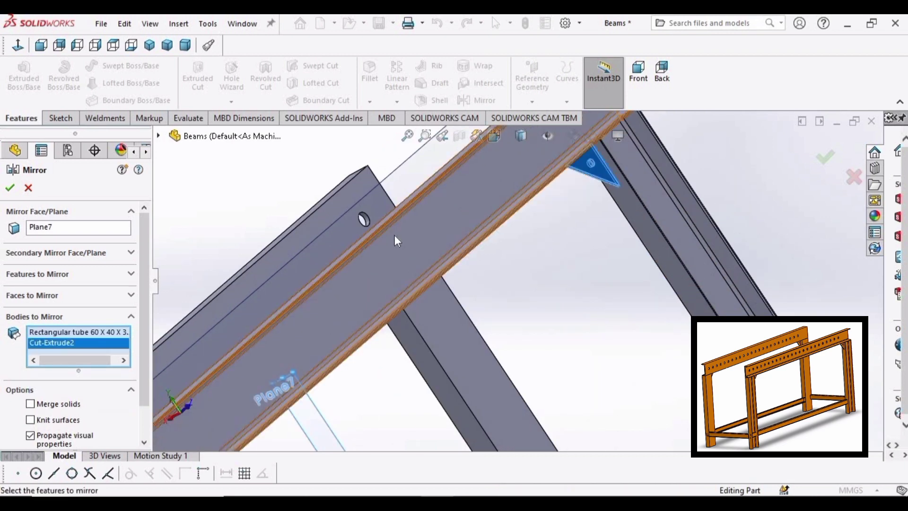
pyautogui.moveTo(407, 279); pyautogui.dragTo(298, 288, button='middle')
pyautogui.click(231, 295)
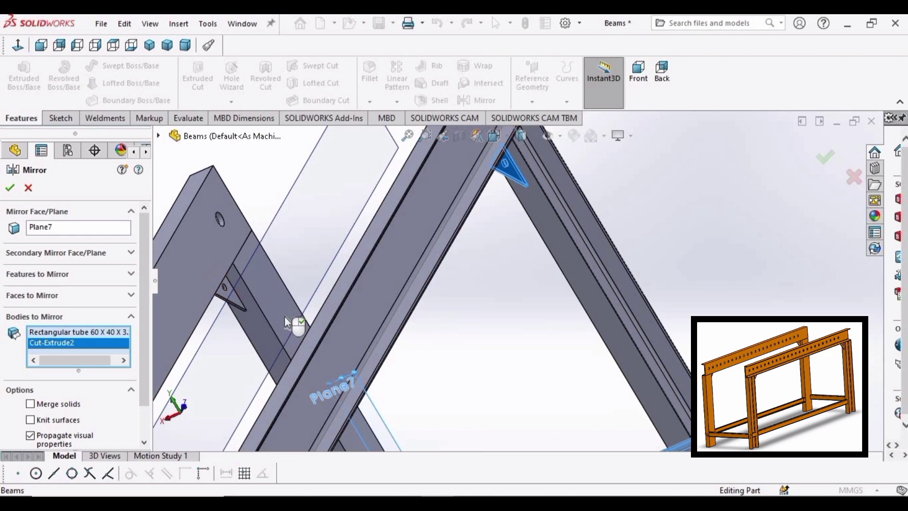
pyautogui.scroll(3, 421, 326)
pyautogui.scroll(5, 421, 326)
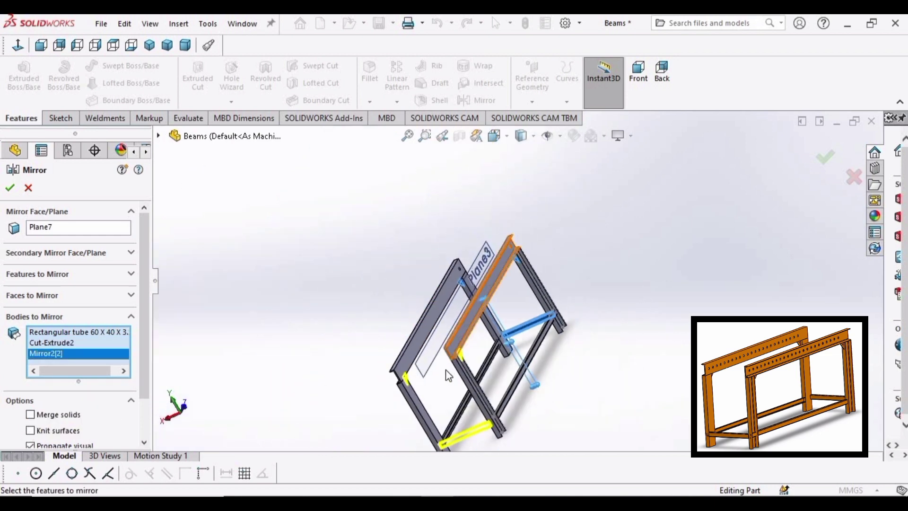
pyautogui.click(10, 189)
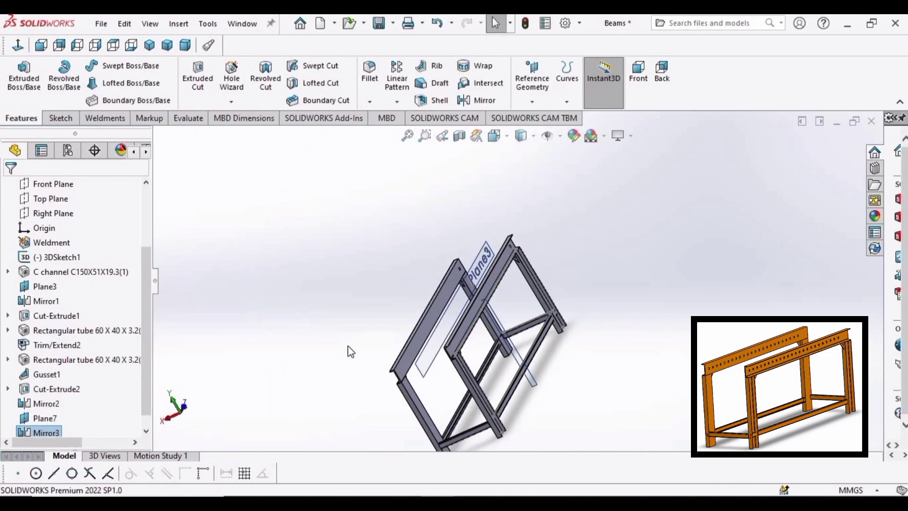
# Inspect the mirrored bracing and gussets around the frame and save the Beams part.
pyautogui.moveTo(347, 351); pyautogui.dragTo(462, 313, button='middle')
pyautogui.scroll(-5, 536, 356)
pyautogui.scroll(1, 460, 324)
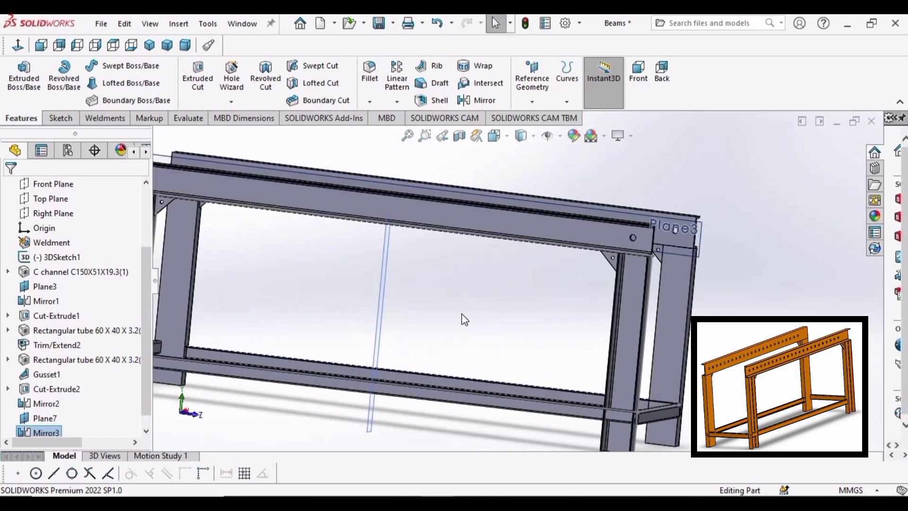
pyautogui.scroll(3, 461, 313)
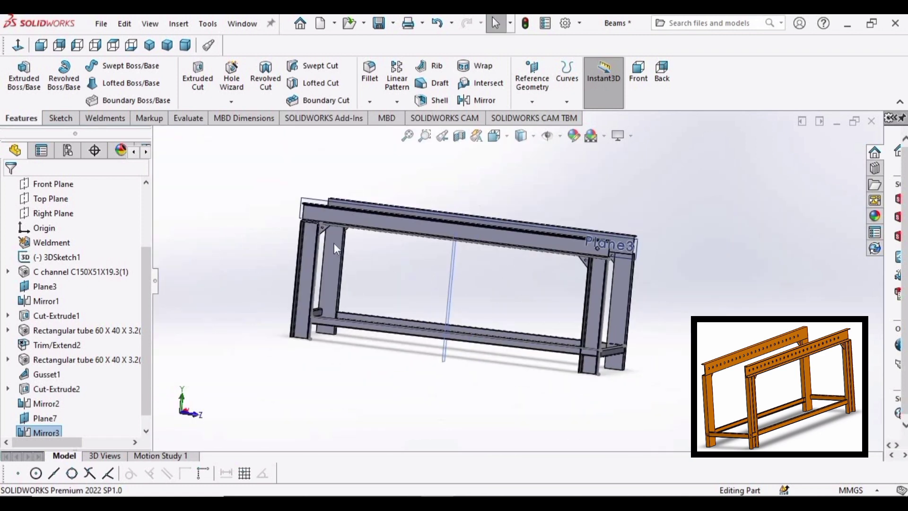
pyautogui.click(102, 26)
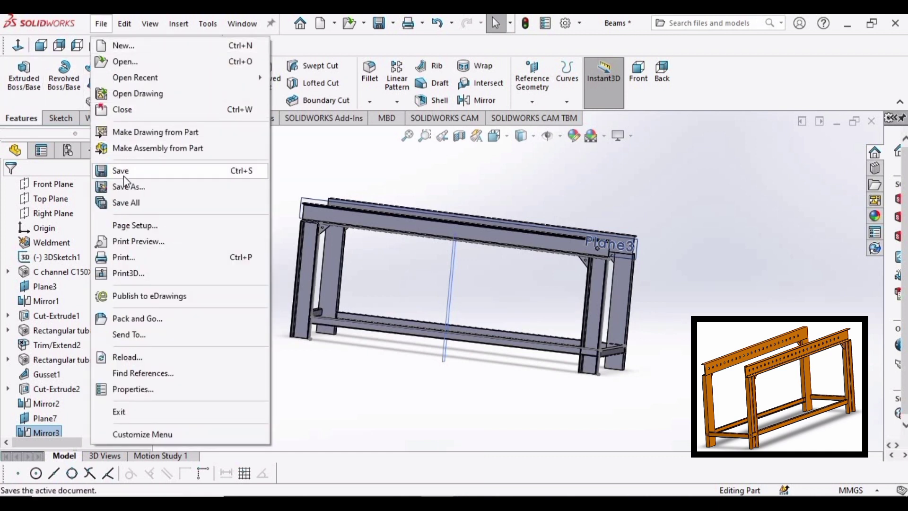
pyautogui.click(123, 173)
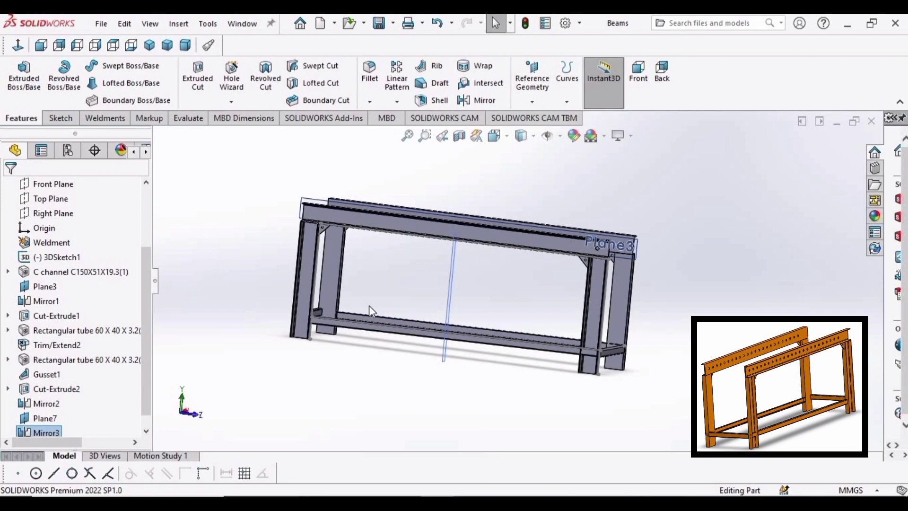